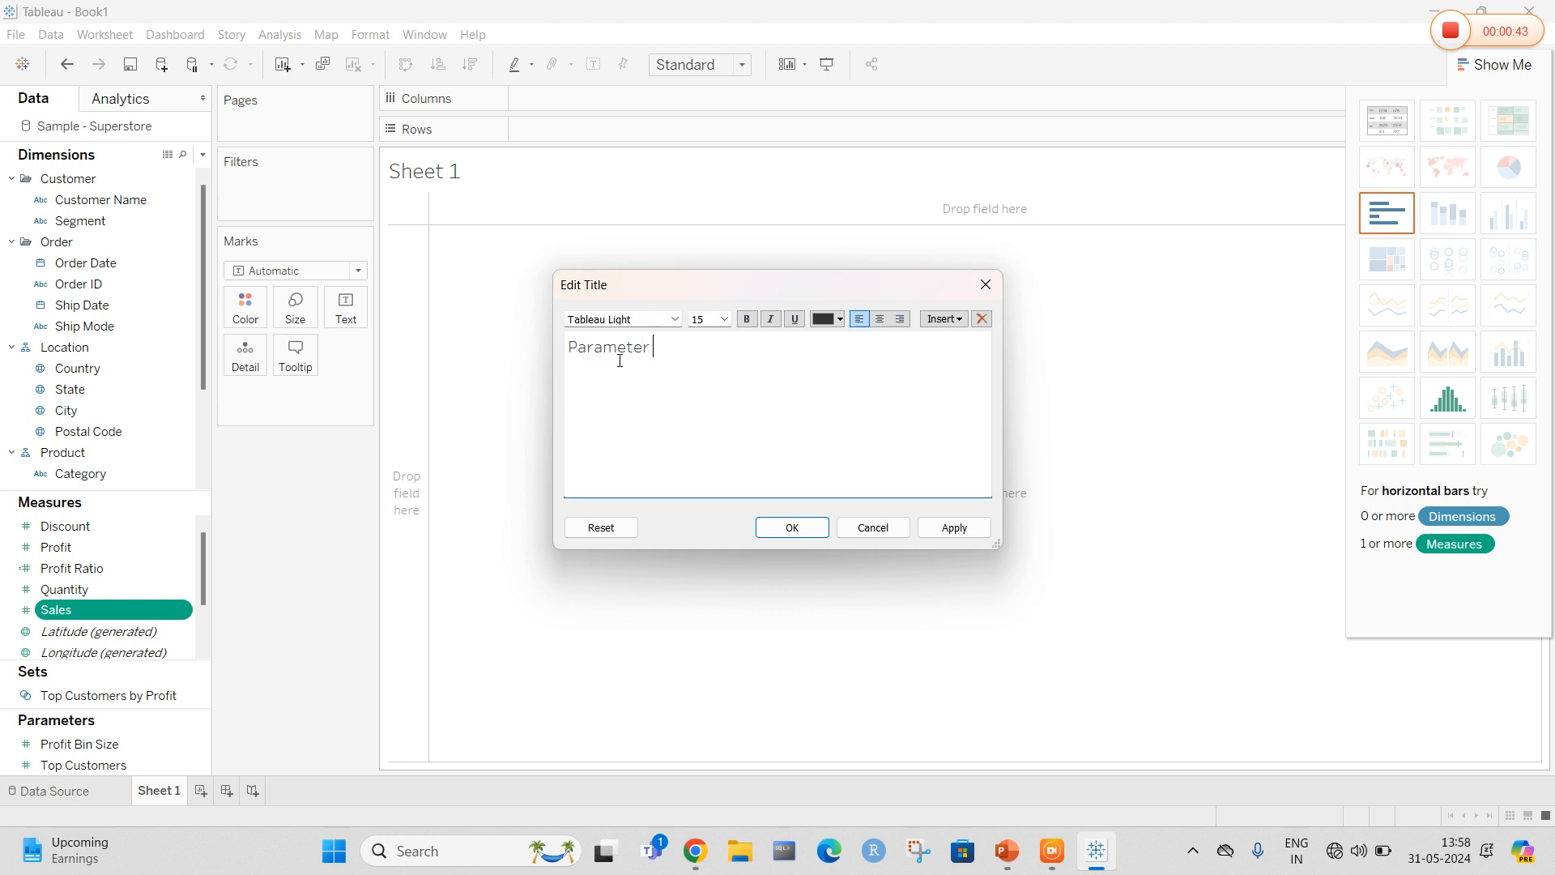
Title the sheet "Parameter with calculated field" and apply it
type("ulated field")
left_click(954, 527)
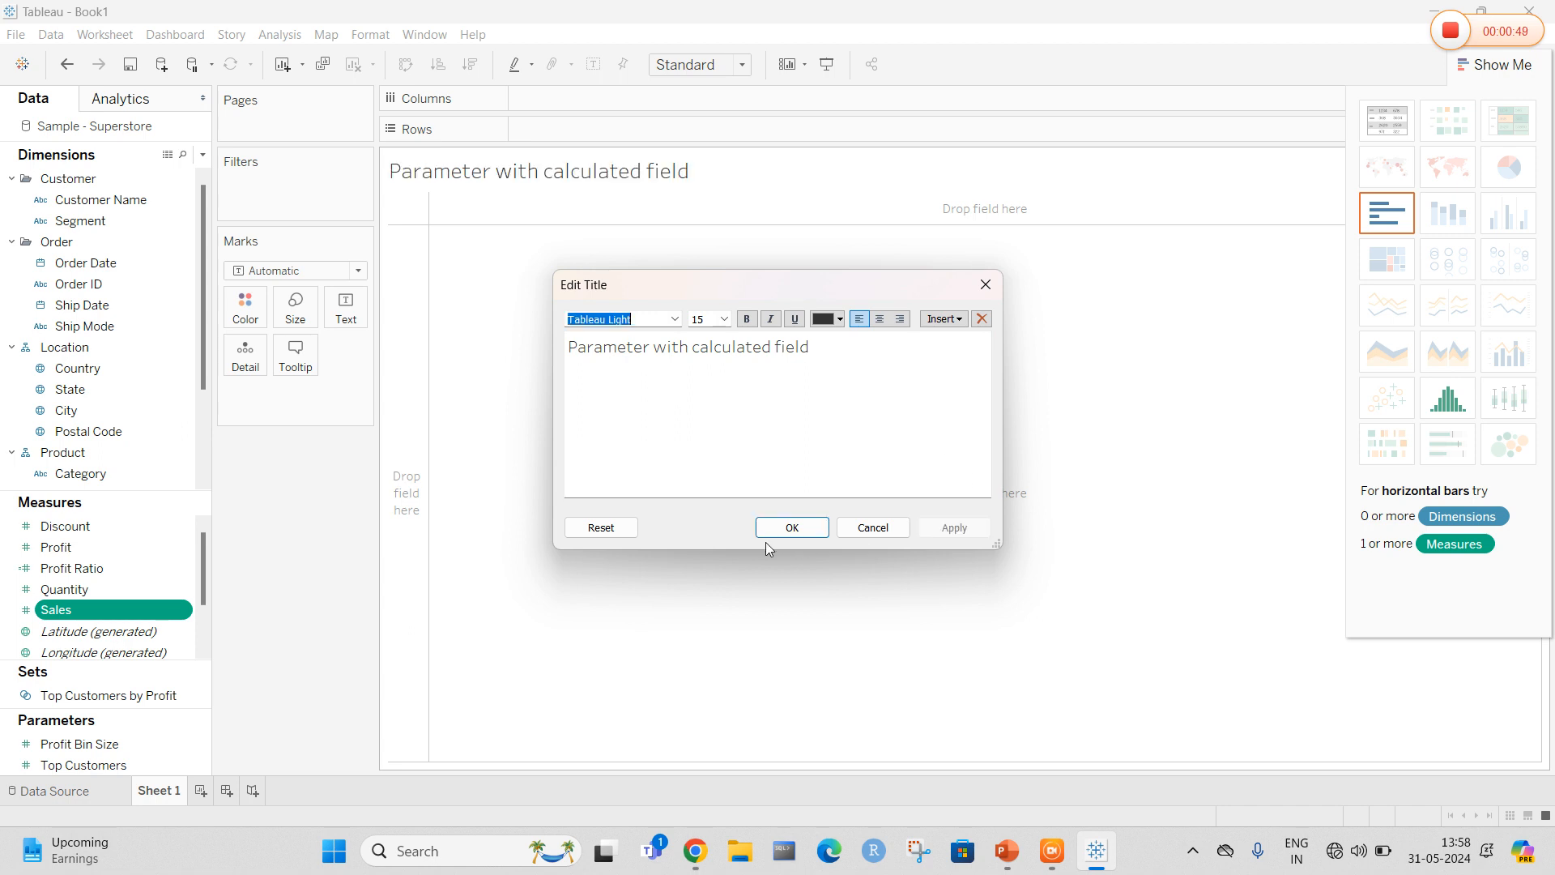
left_click(787, 528)
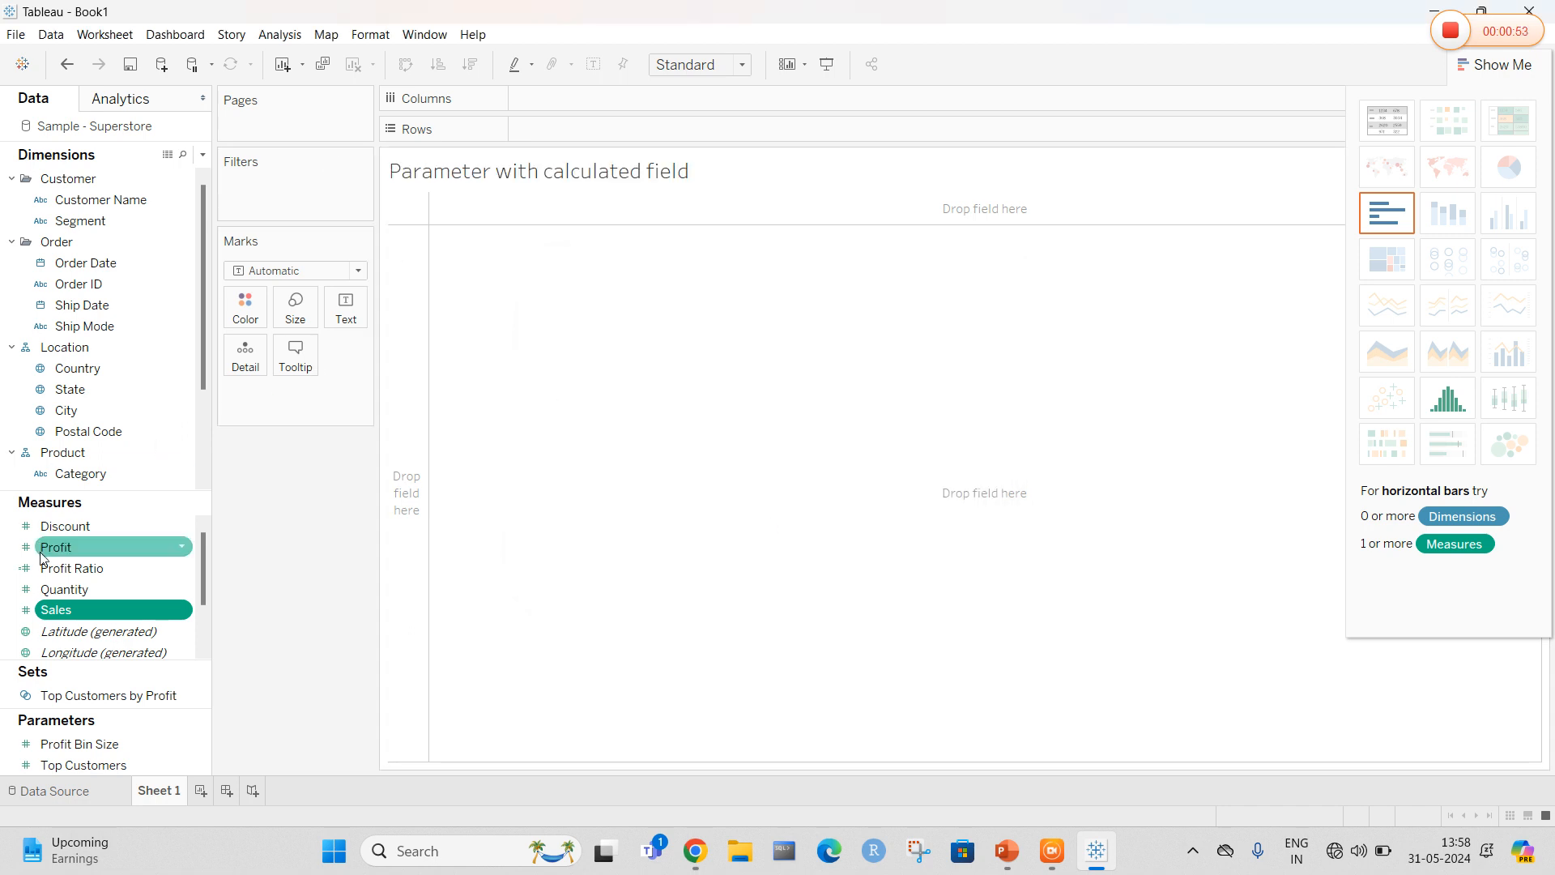
Build a line chart of Sales by Order Date year, with Order Date on columns and Sales on rows
left_click_drag(89, 263, 546, 104)
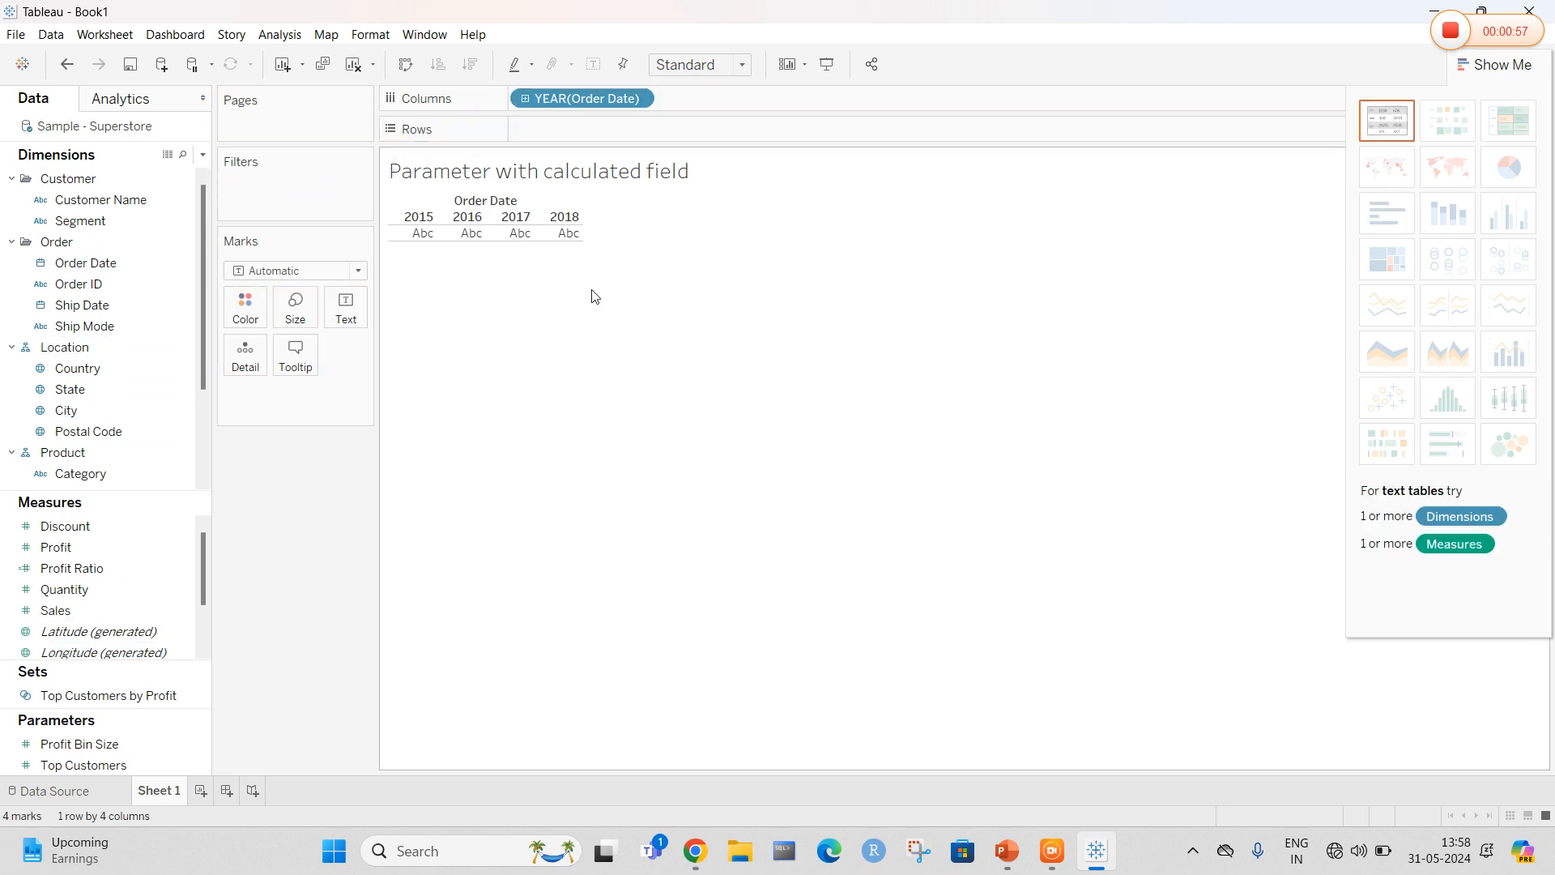
left_click_drag(66, 609, 573, 139)
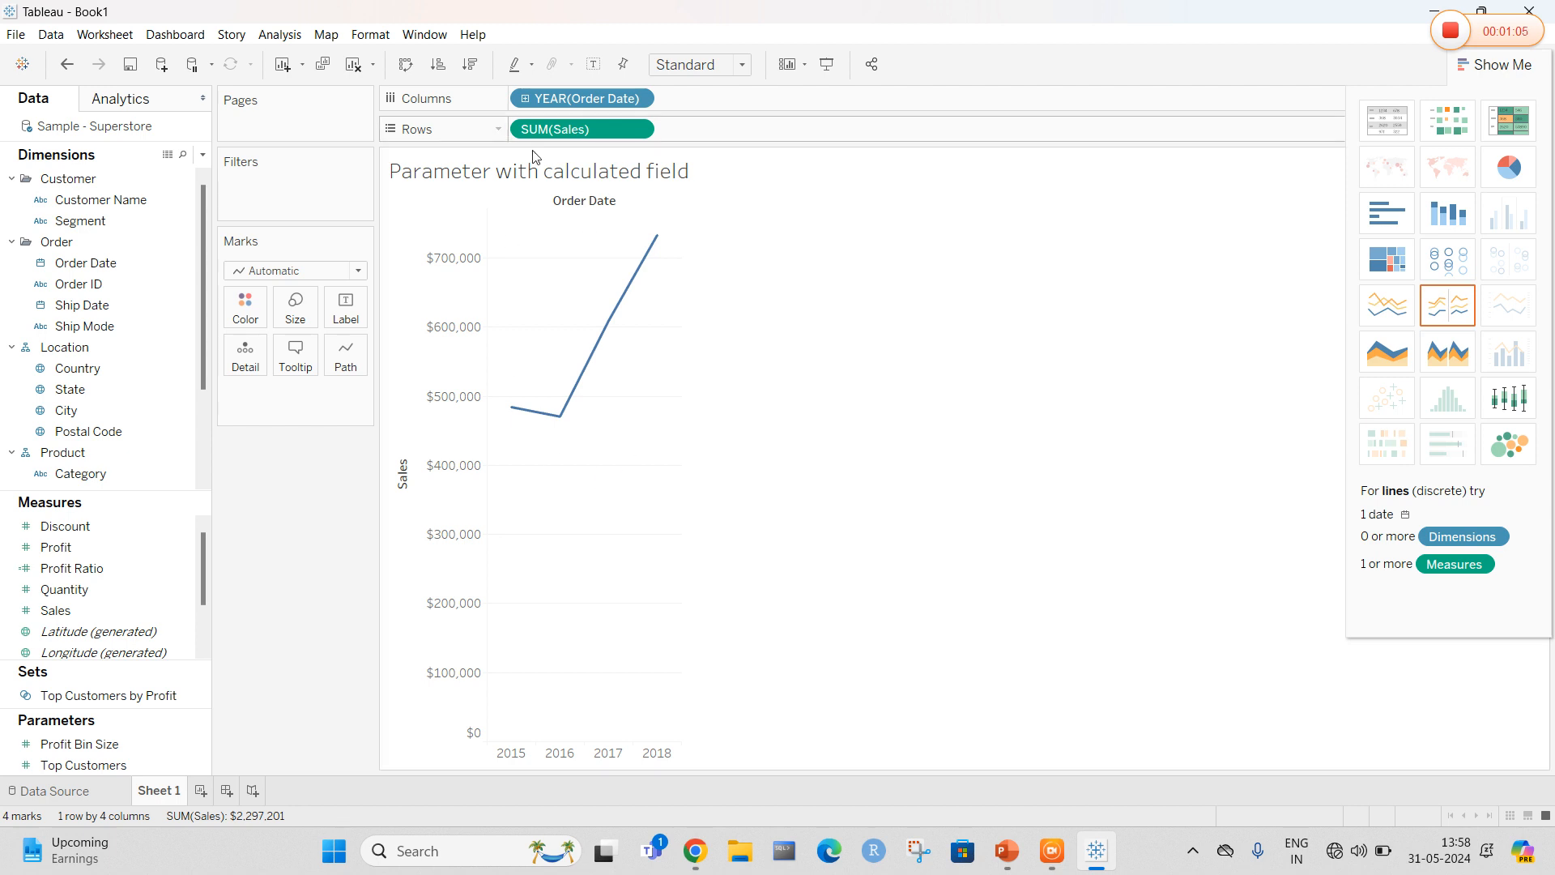
Change the Order Date field on columns to a custom Month / Year date part
left_click(638, 99)
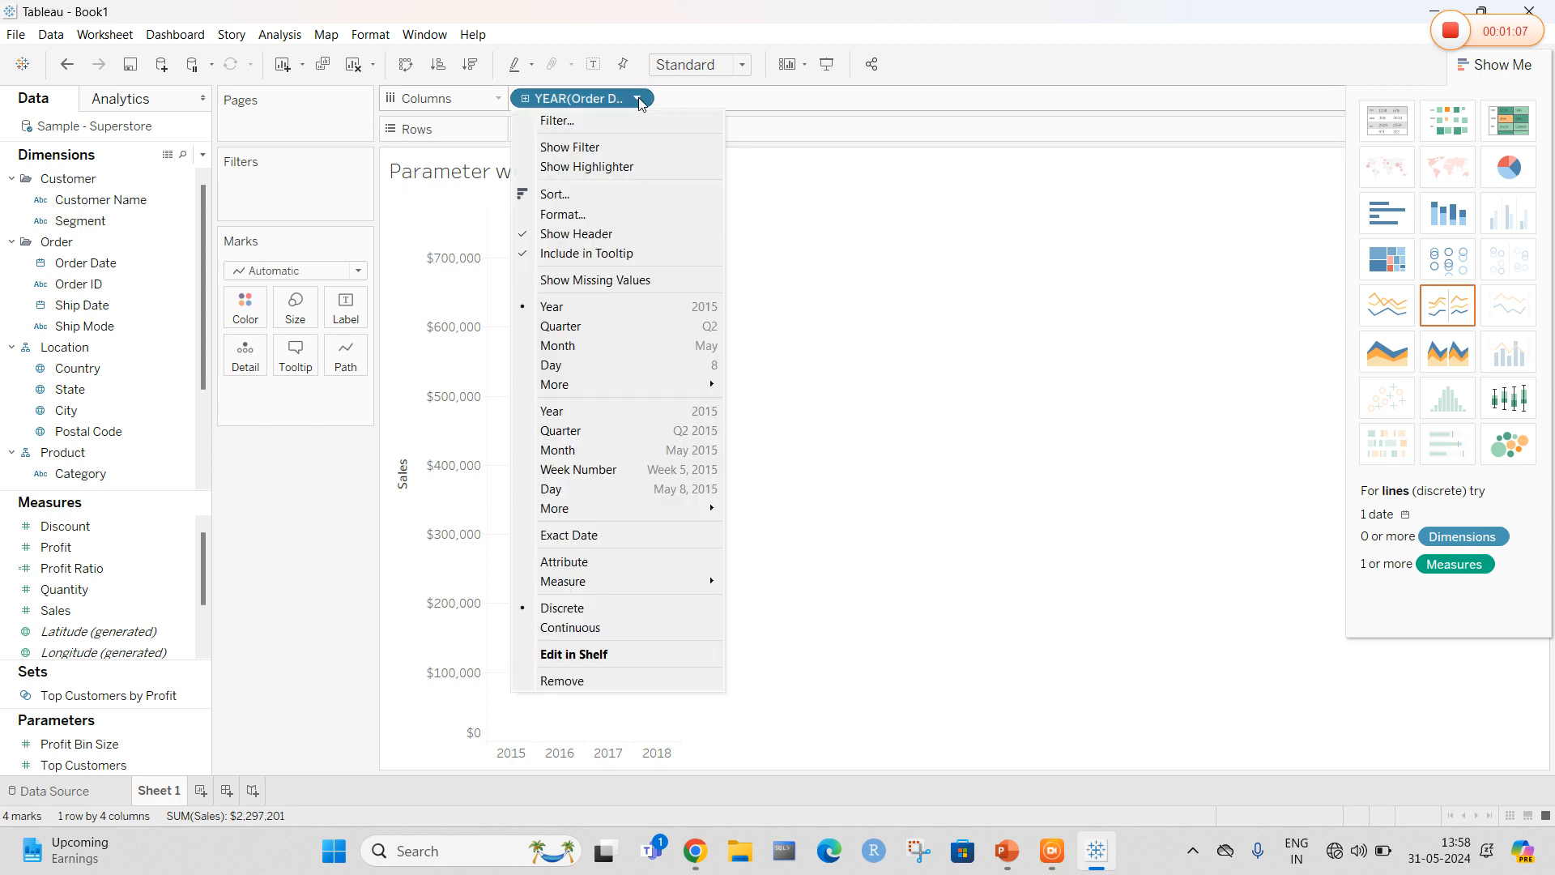
left_click(637, 98)
left_click(638, 99)
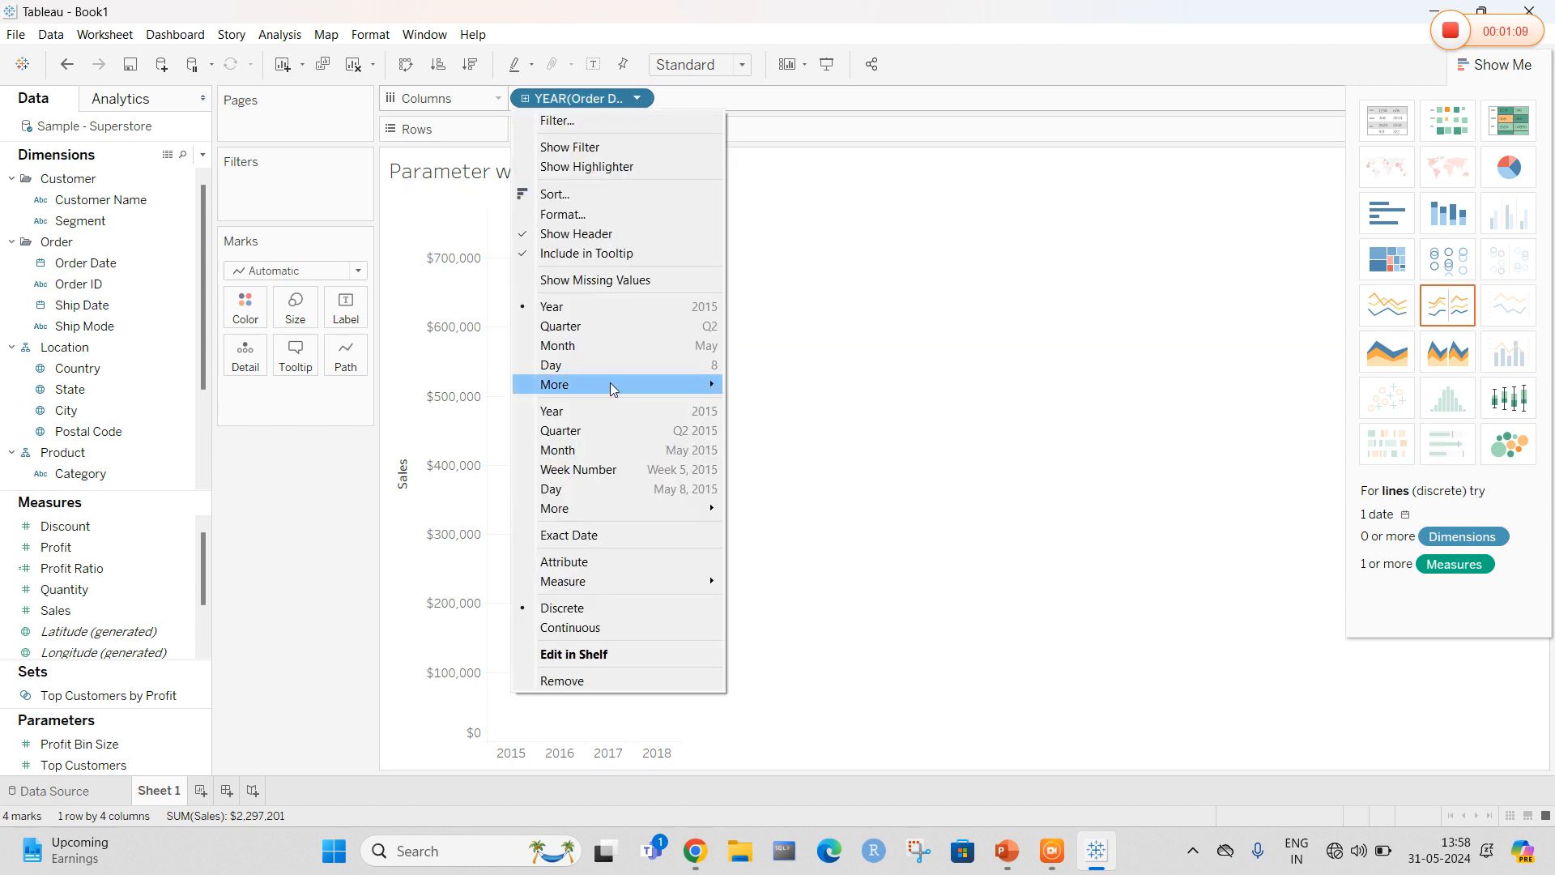
mouse_move(606, 384)
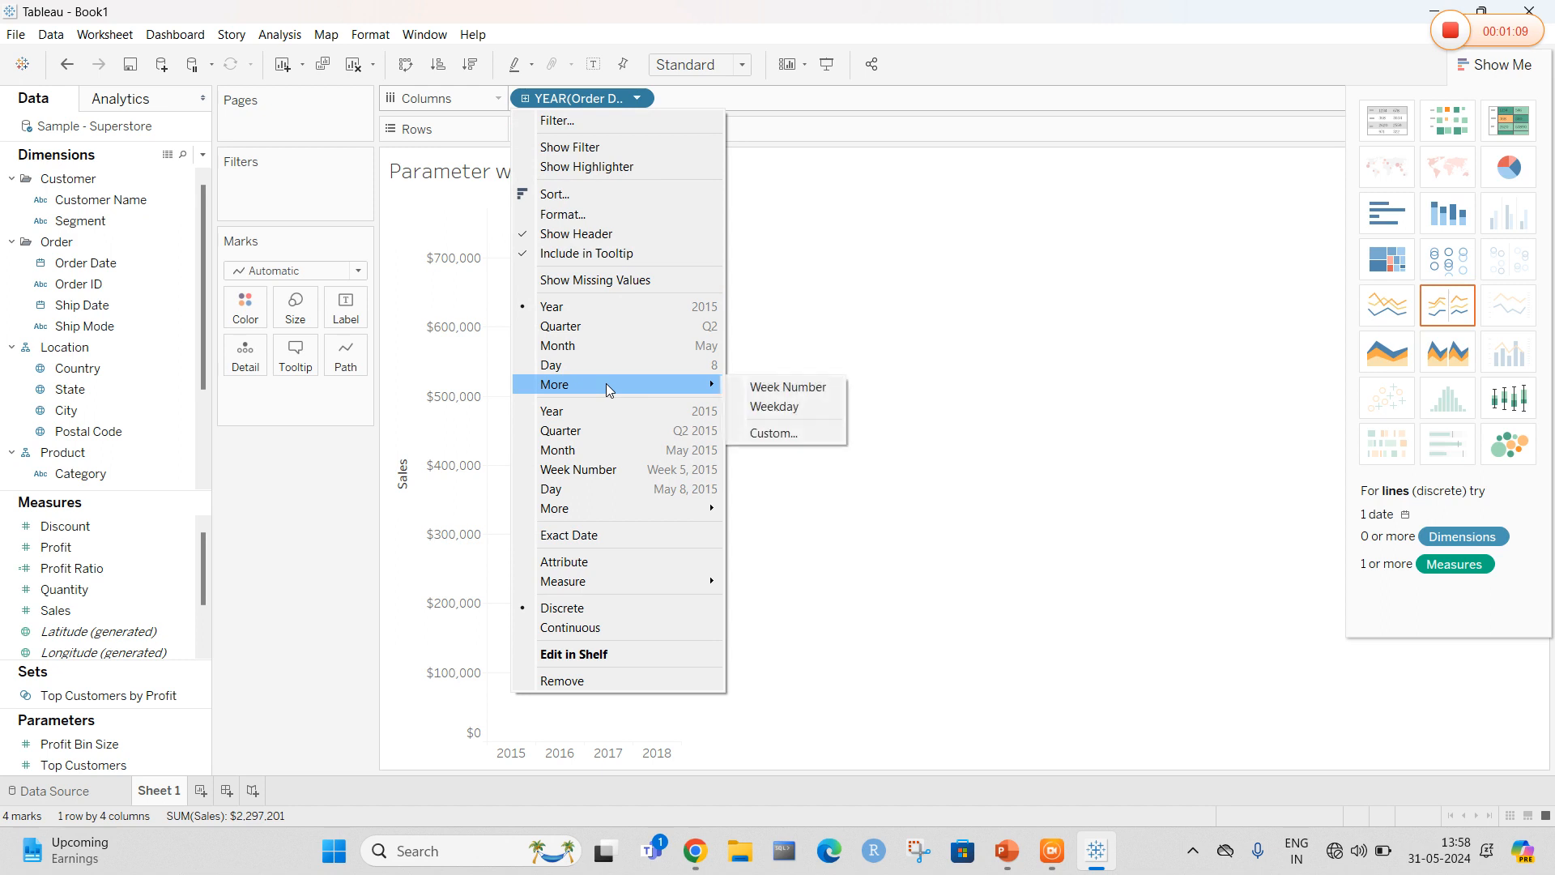
left_click(765, 434)
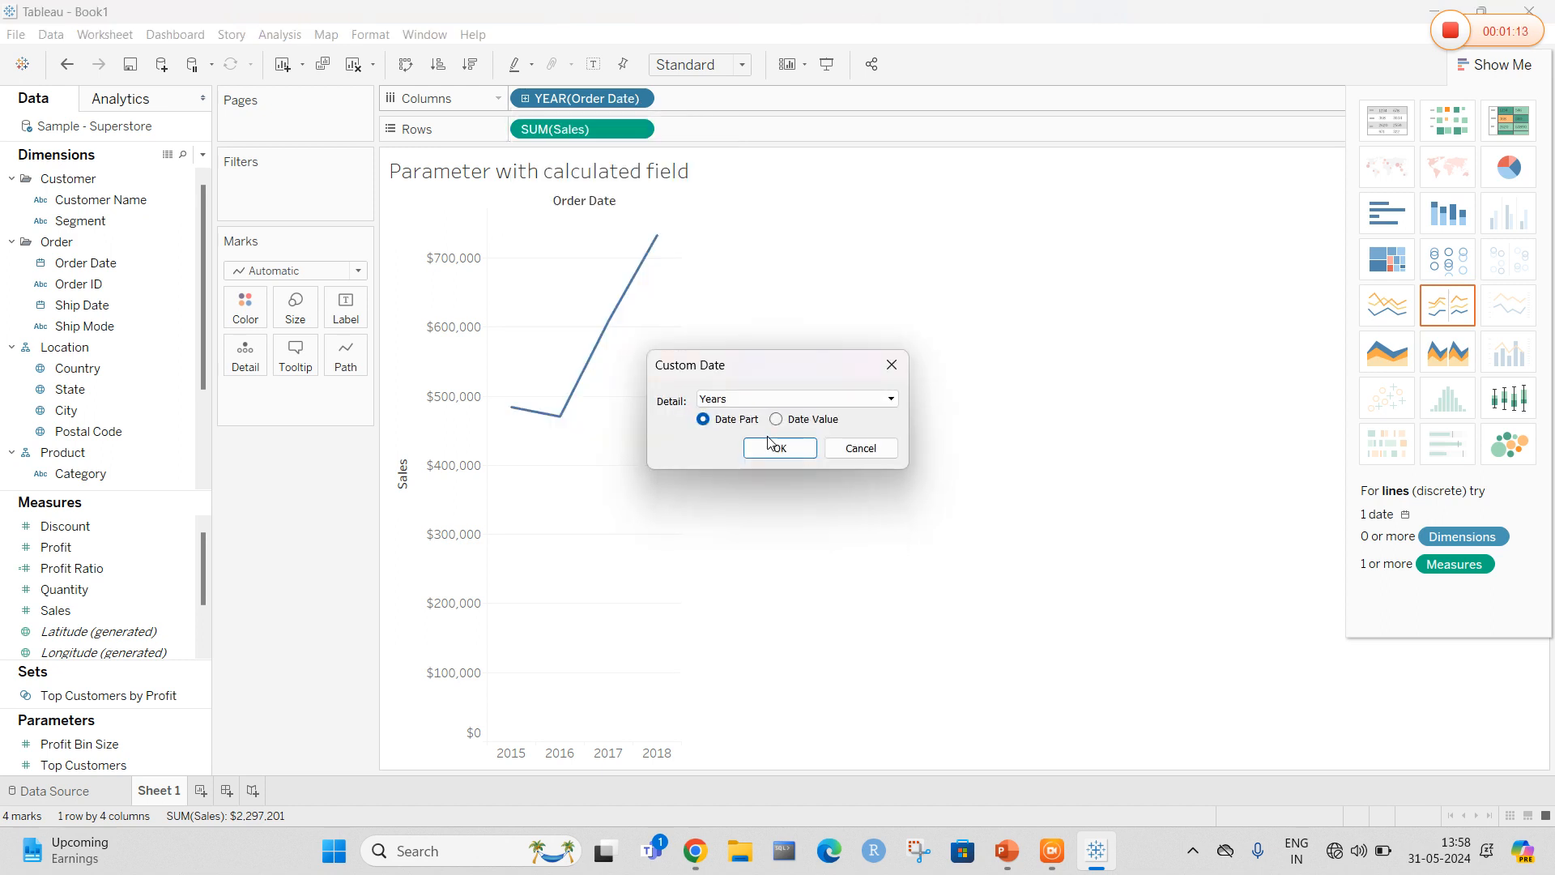
left_click(770, 398)
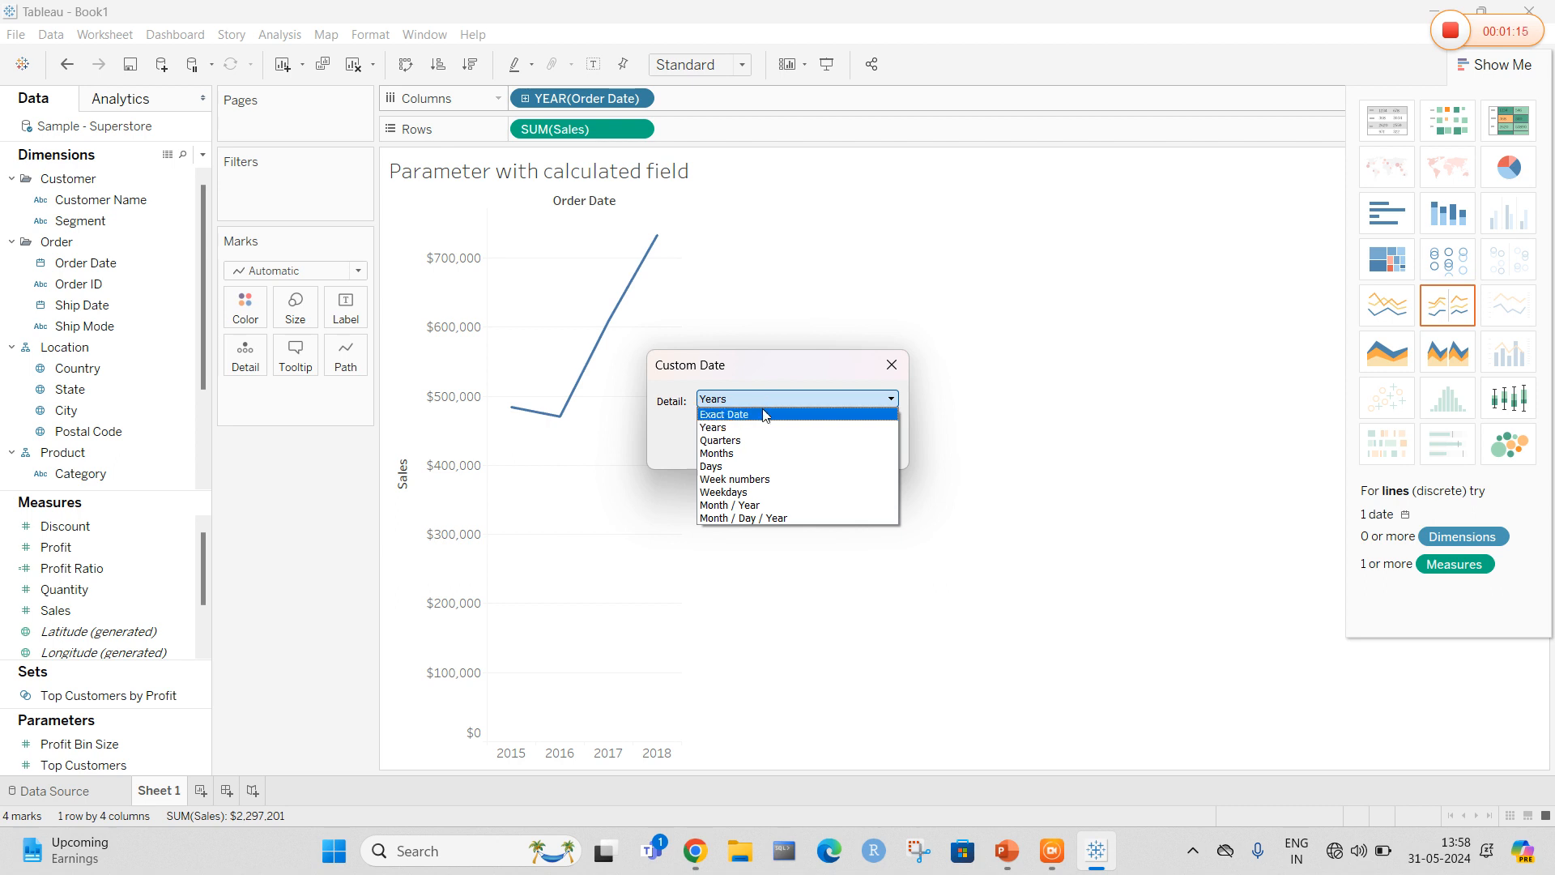
left_click(761, 505)
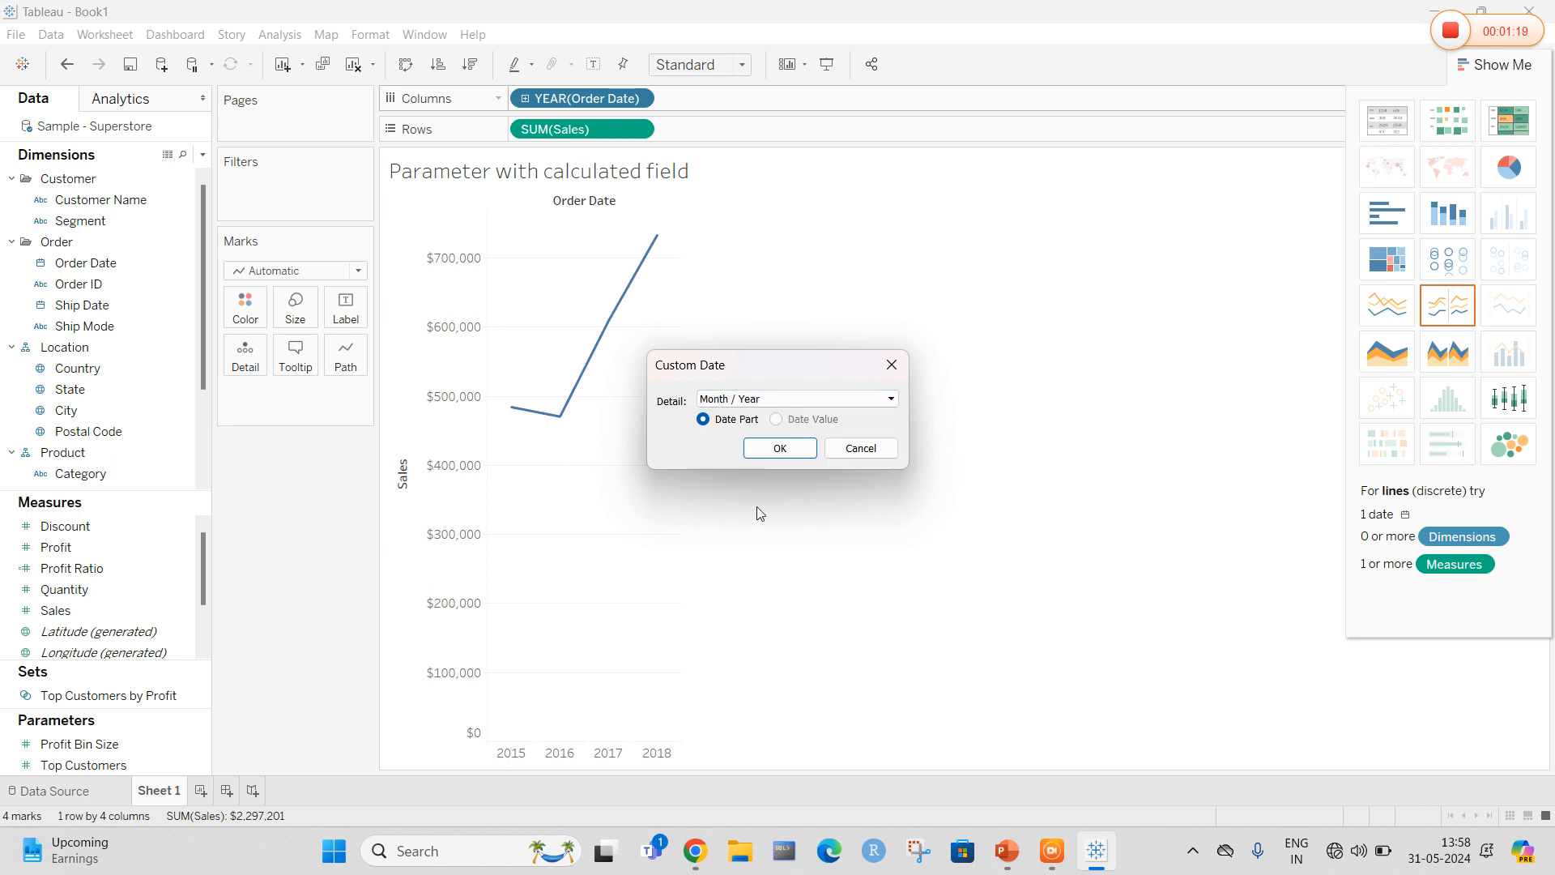
left_click(778, 450)
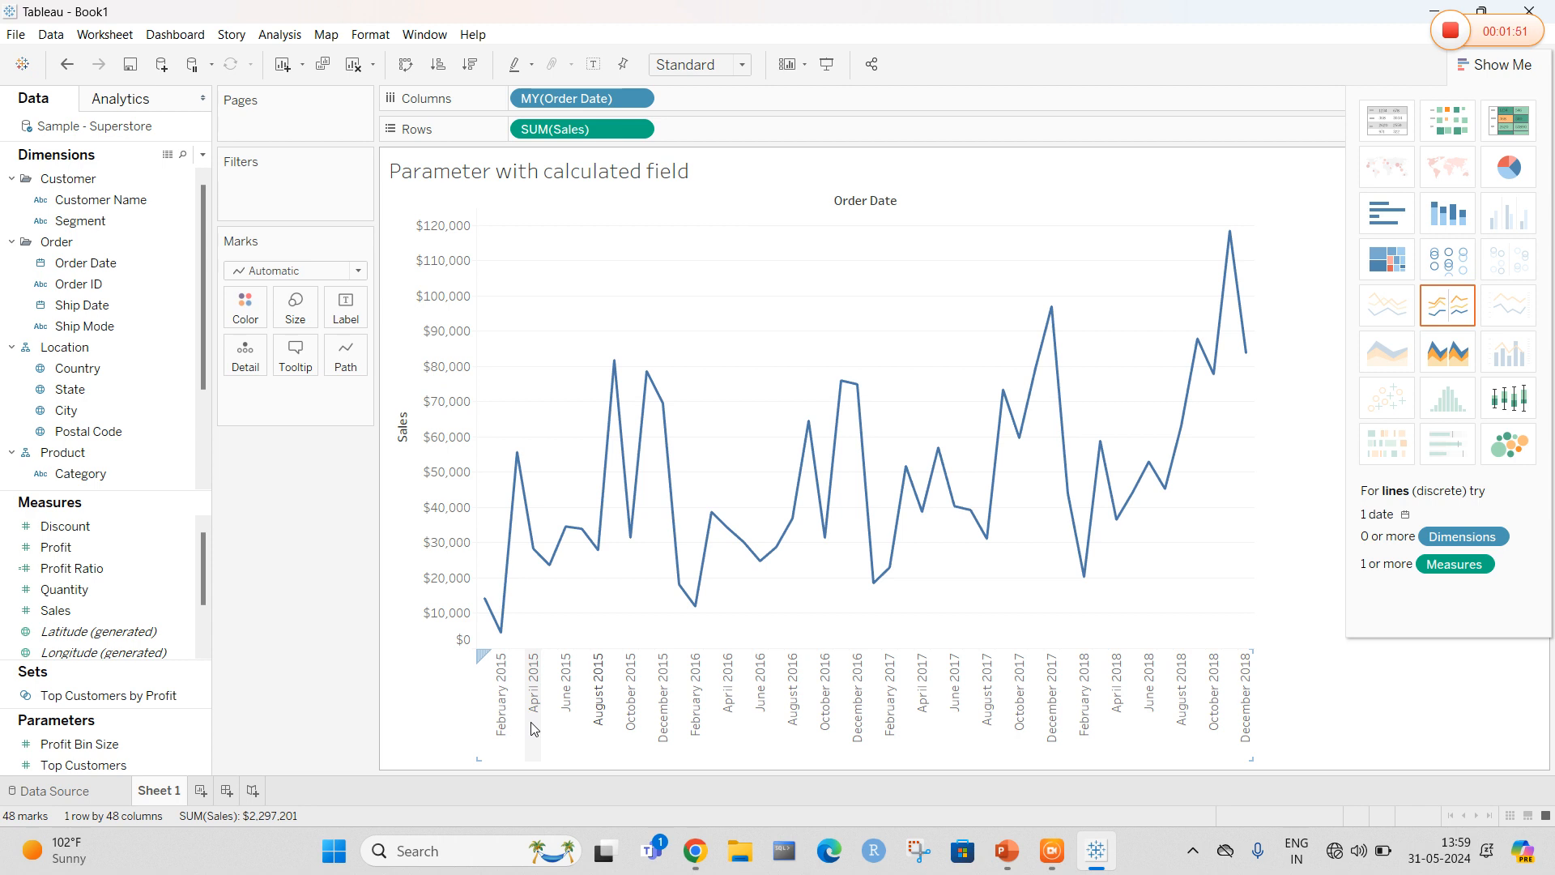
Create a parameter from Sales named "What if sales" with the Integer data type
left_click(180, 613)
left_click(180, 612)
mouse_move(245, 383)
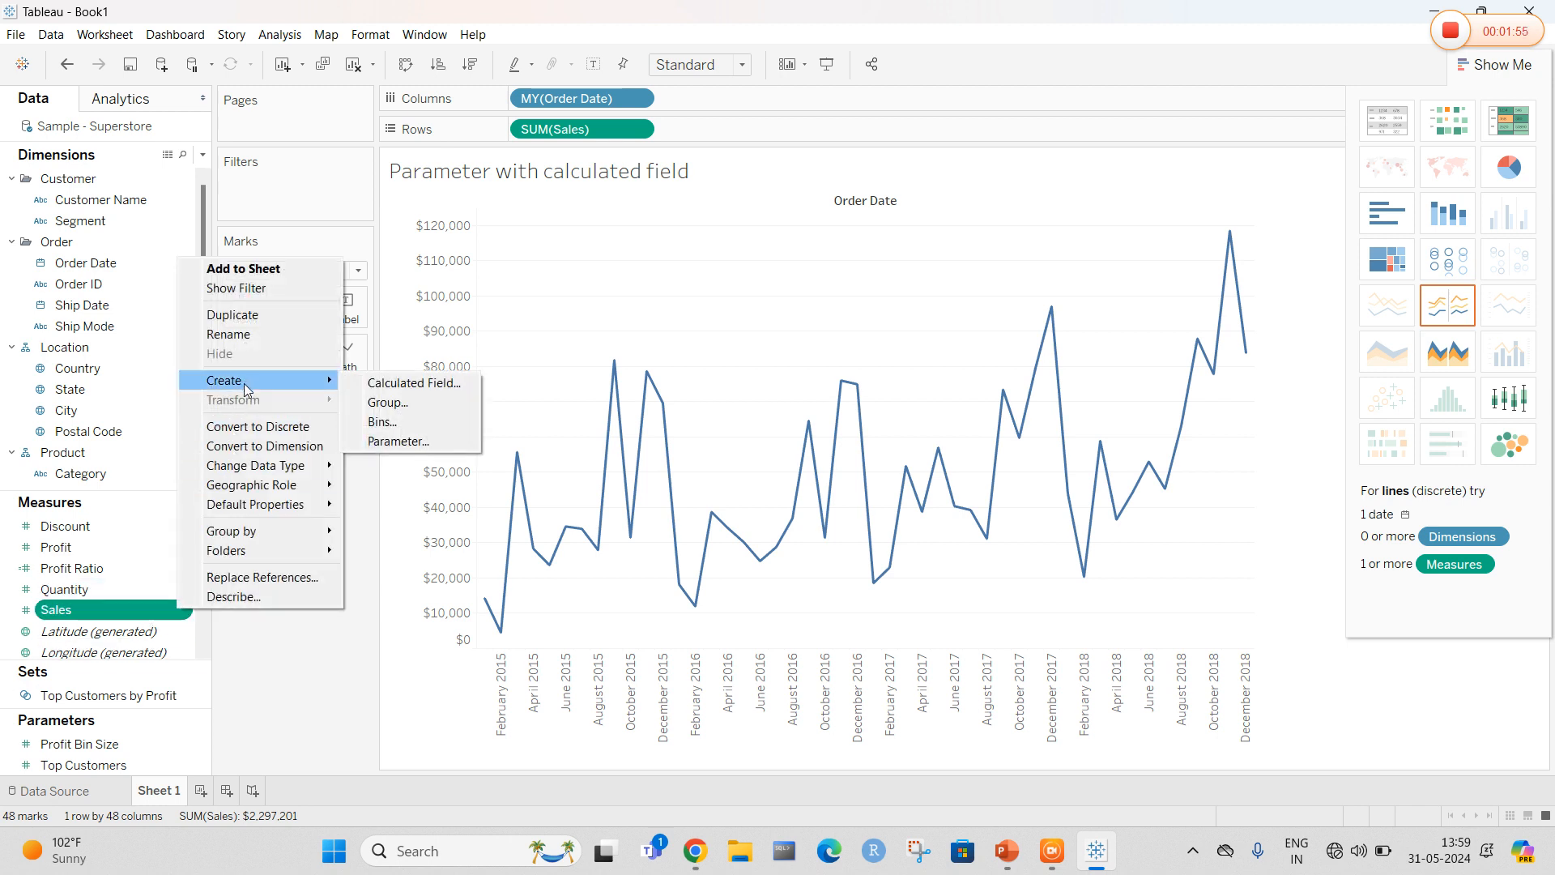
left_click(376, 448)
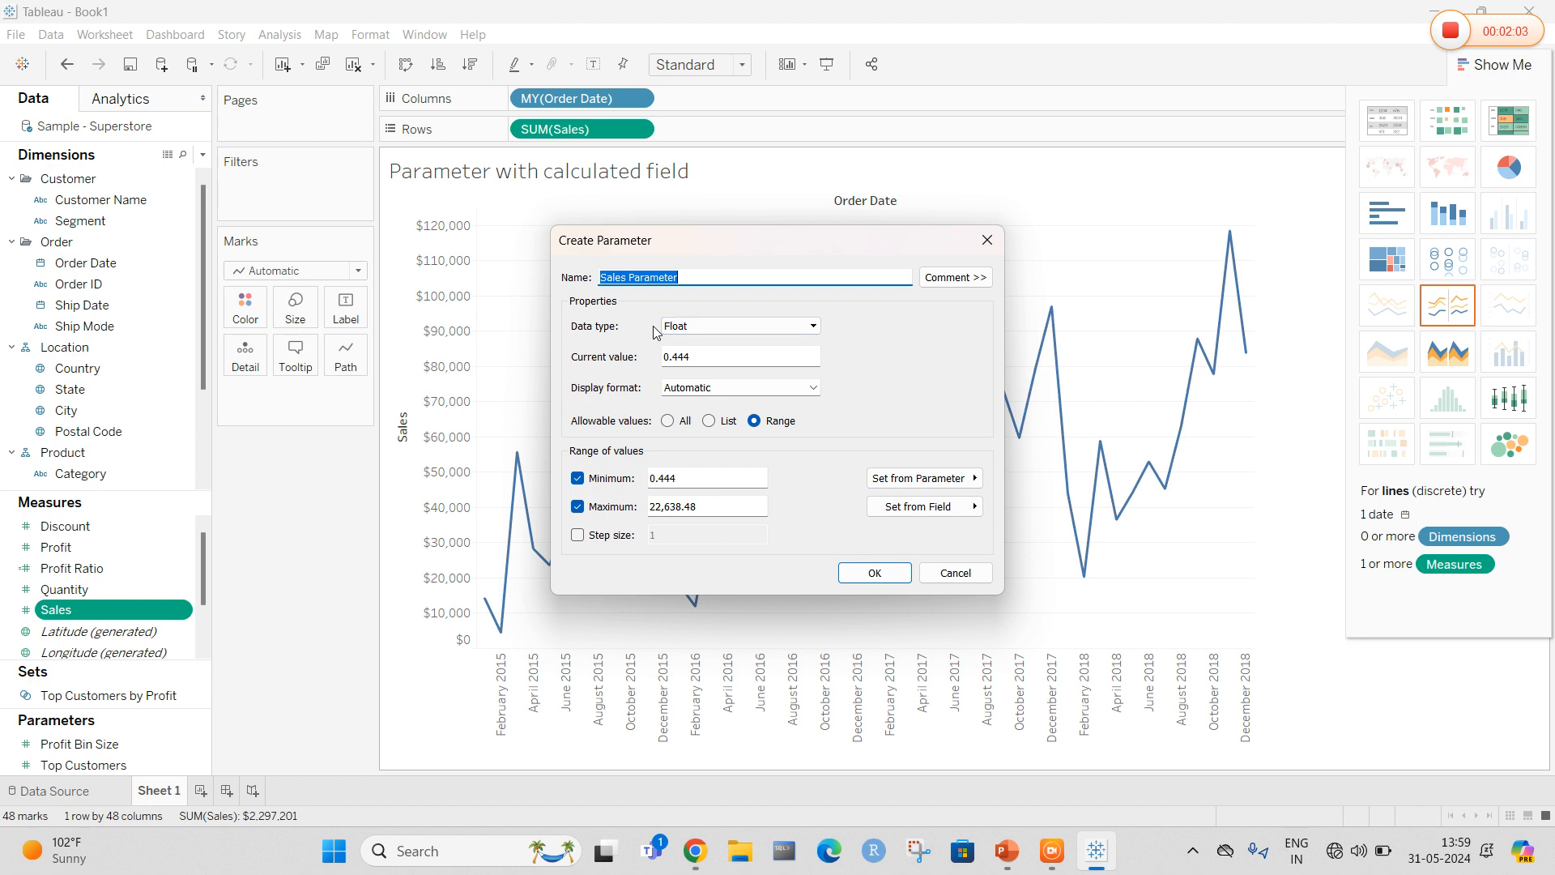
type("What if sales")
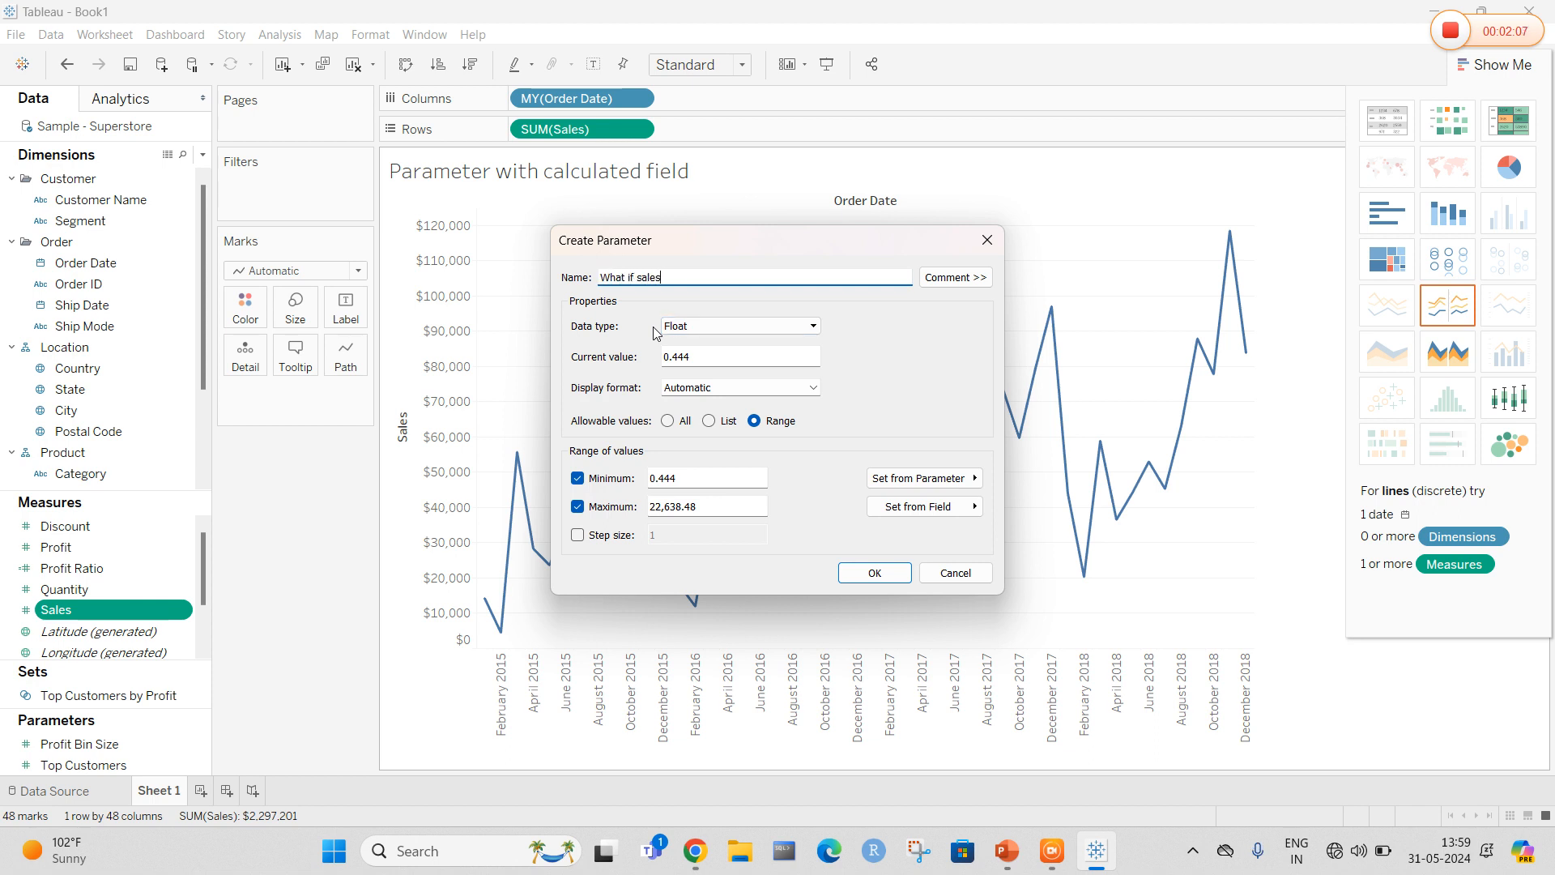
left_click(745, 327)
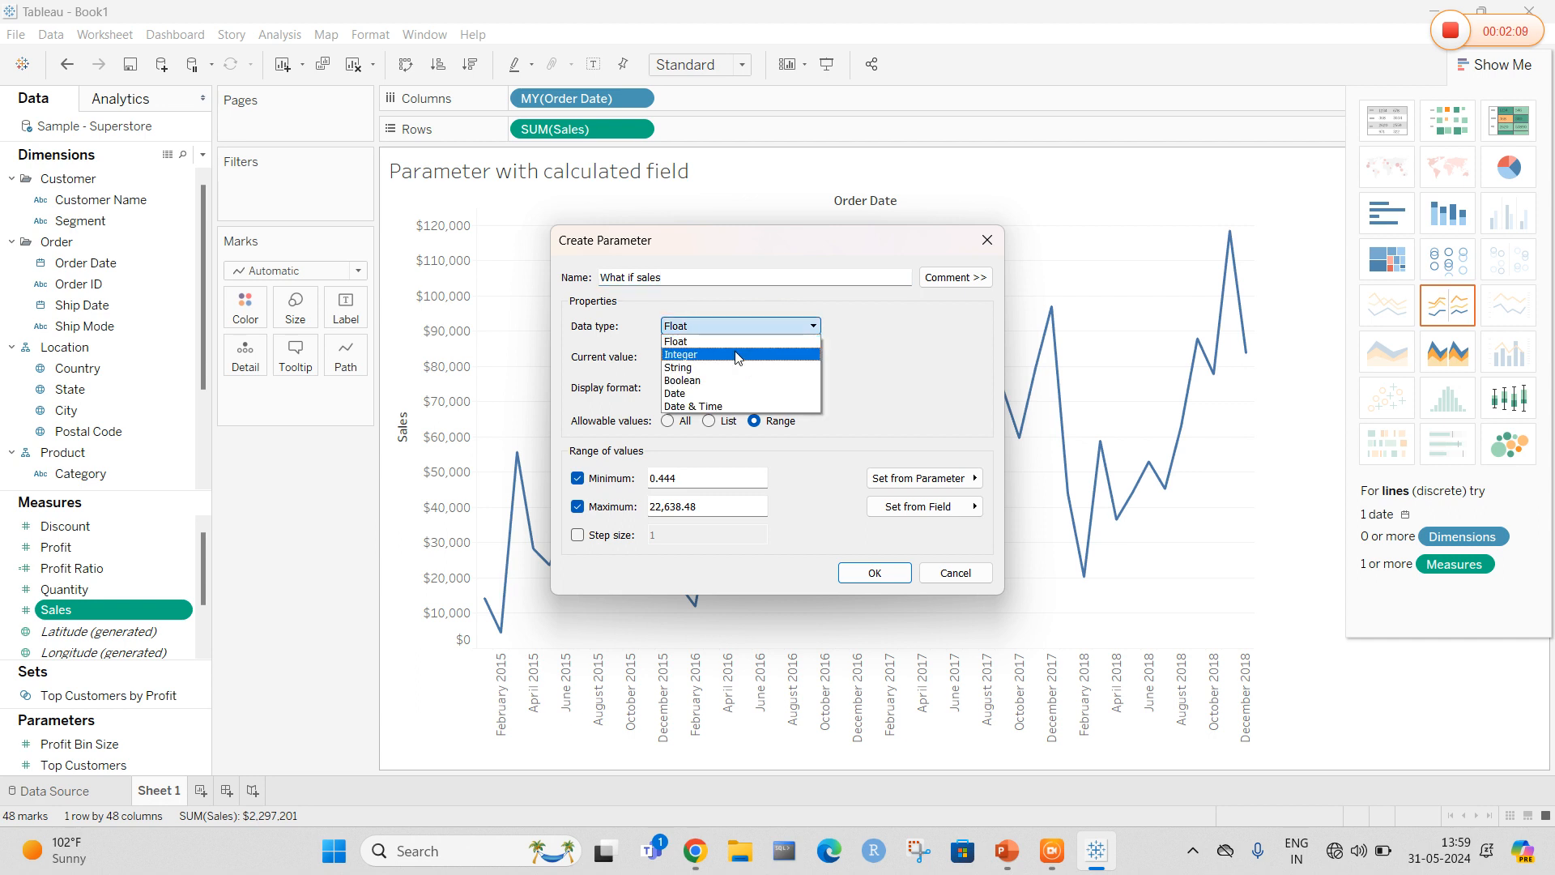
left_click(739, 354)
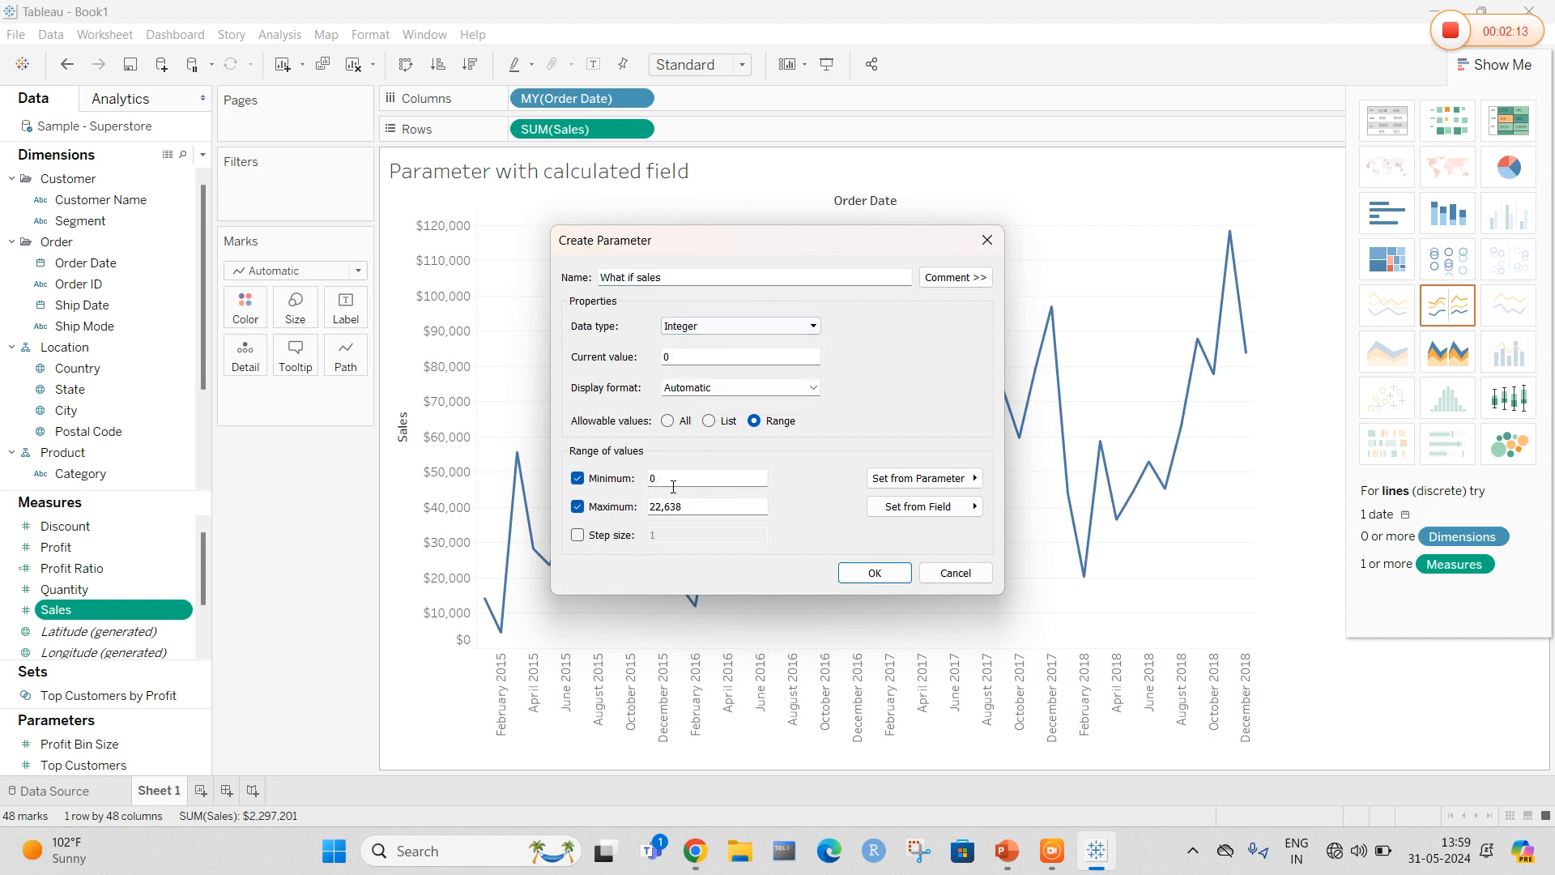
Set the parameter's range maximum to 100, step size to 2 and current value to 2, then save it
left_click_drag(700, 514, 607, 531)
type("100")
left_click(577, 535)
type("2")
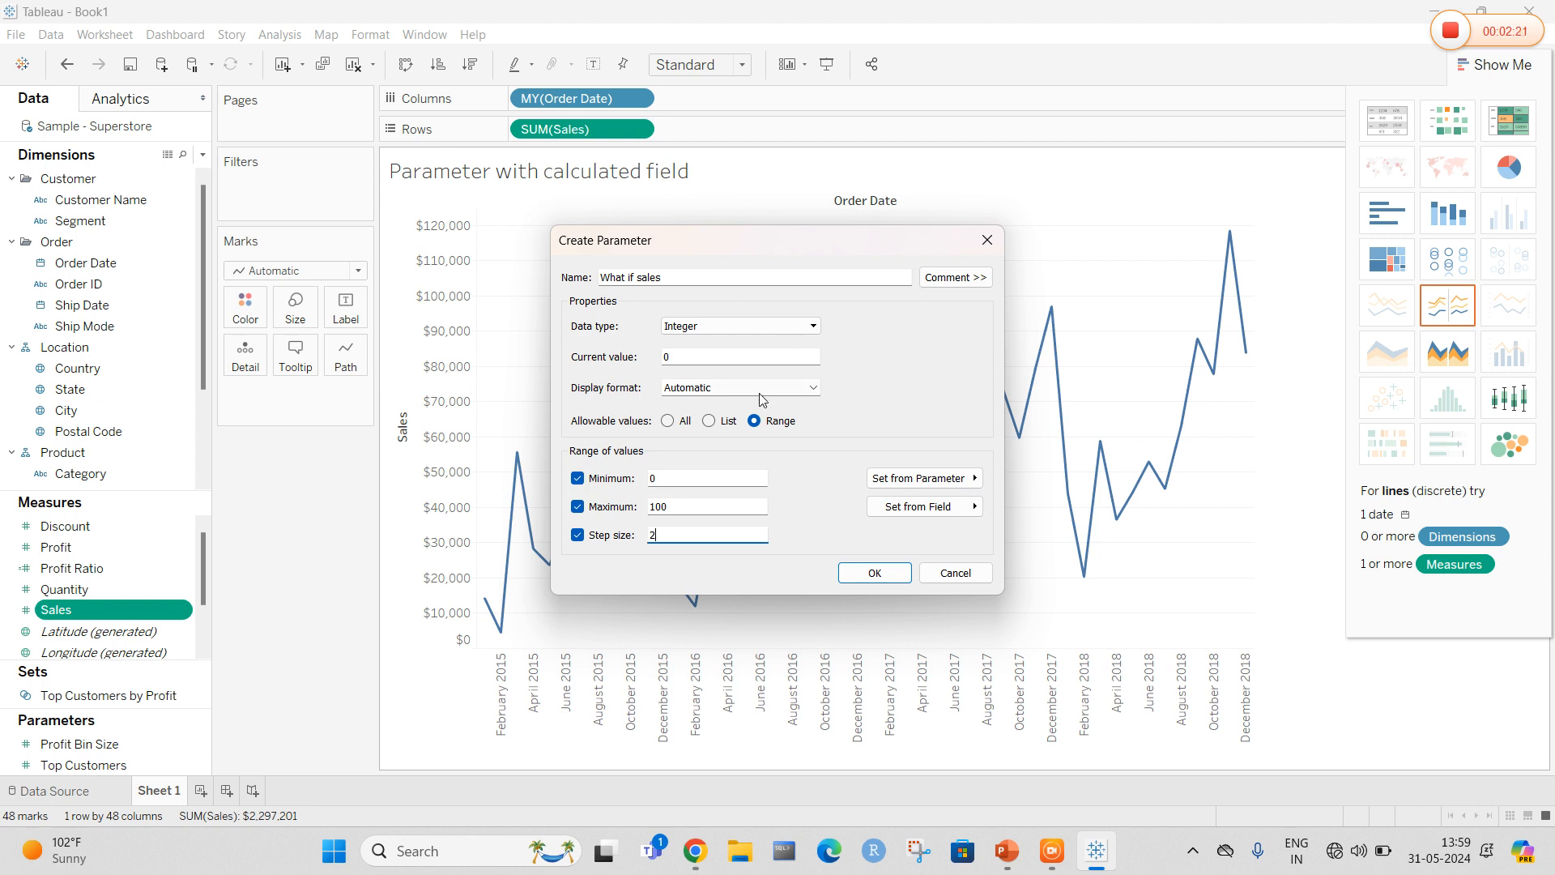
left_click(733, 357)
type("2")
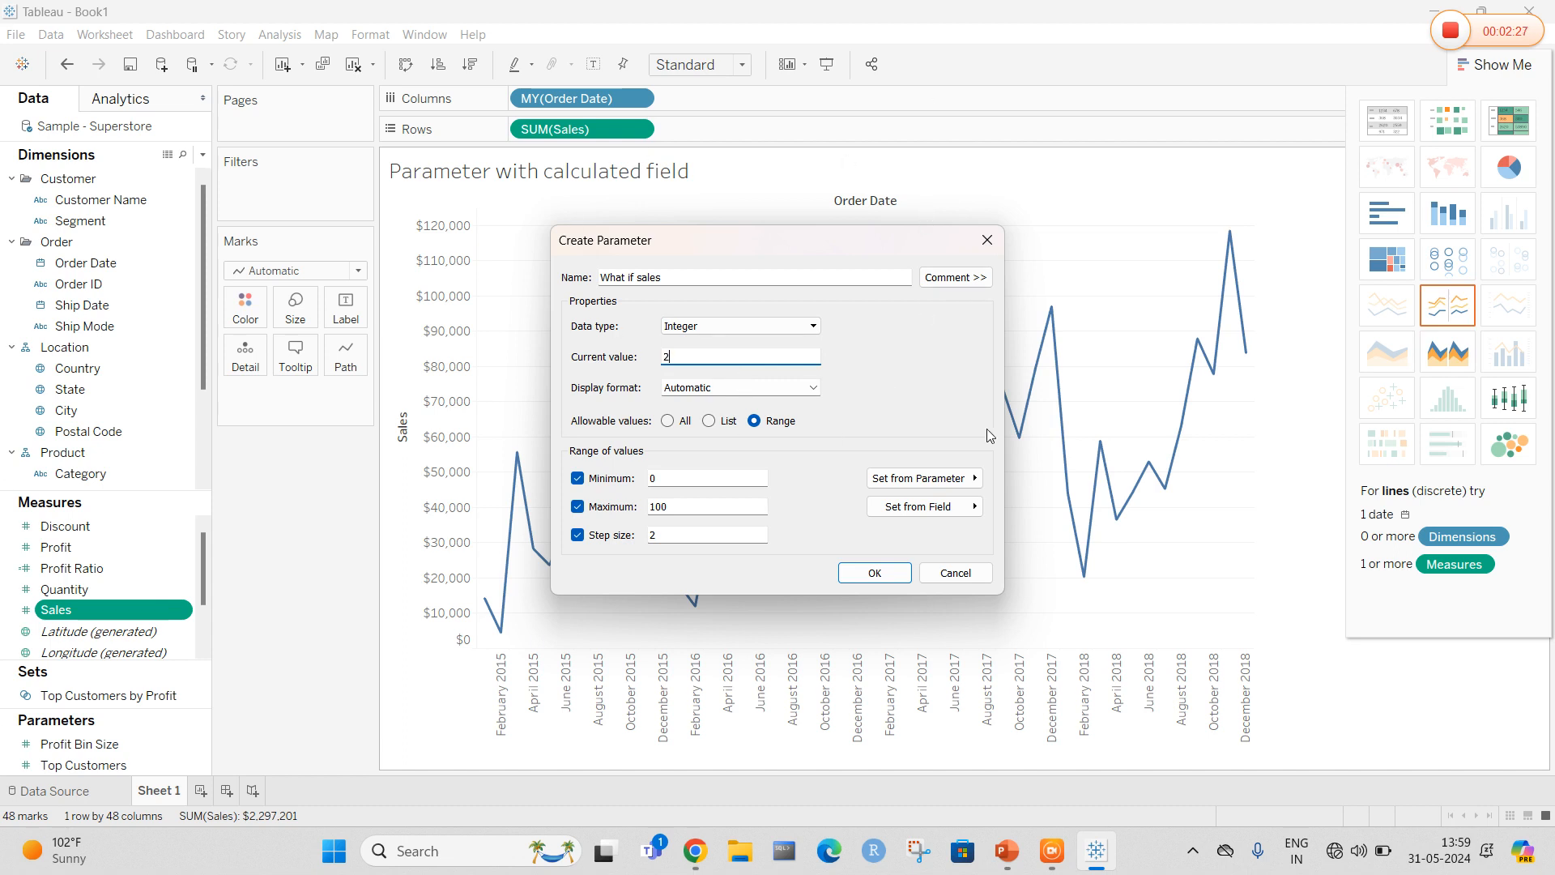
left_click(875, 573)
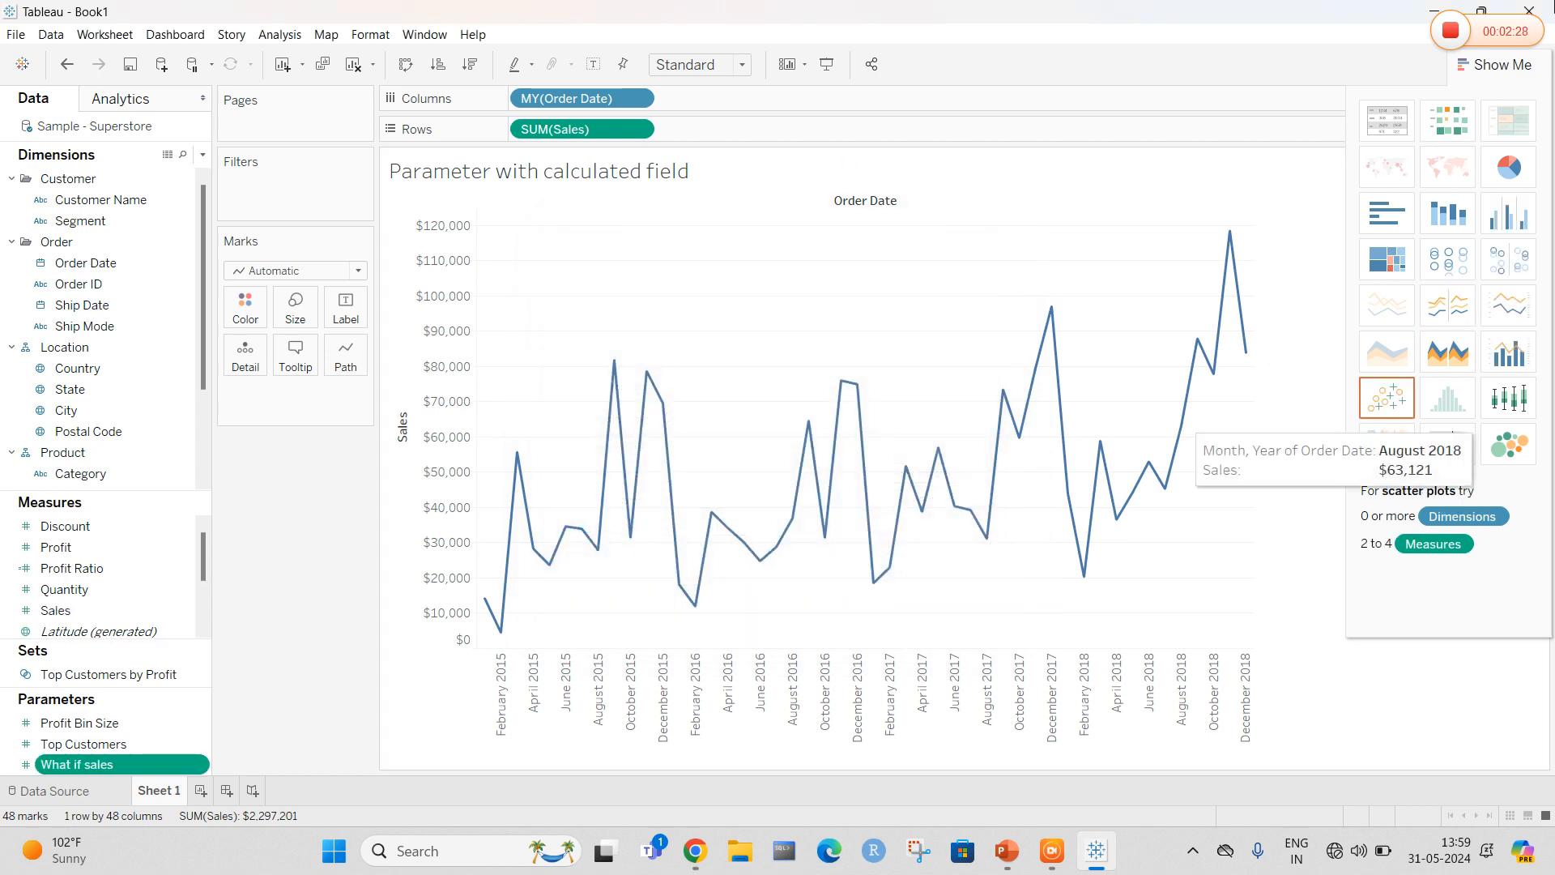
Create a calculated field from Sales named "if-sales"
left_click(1493, 69)
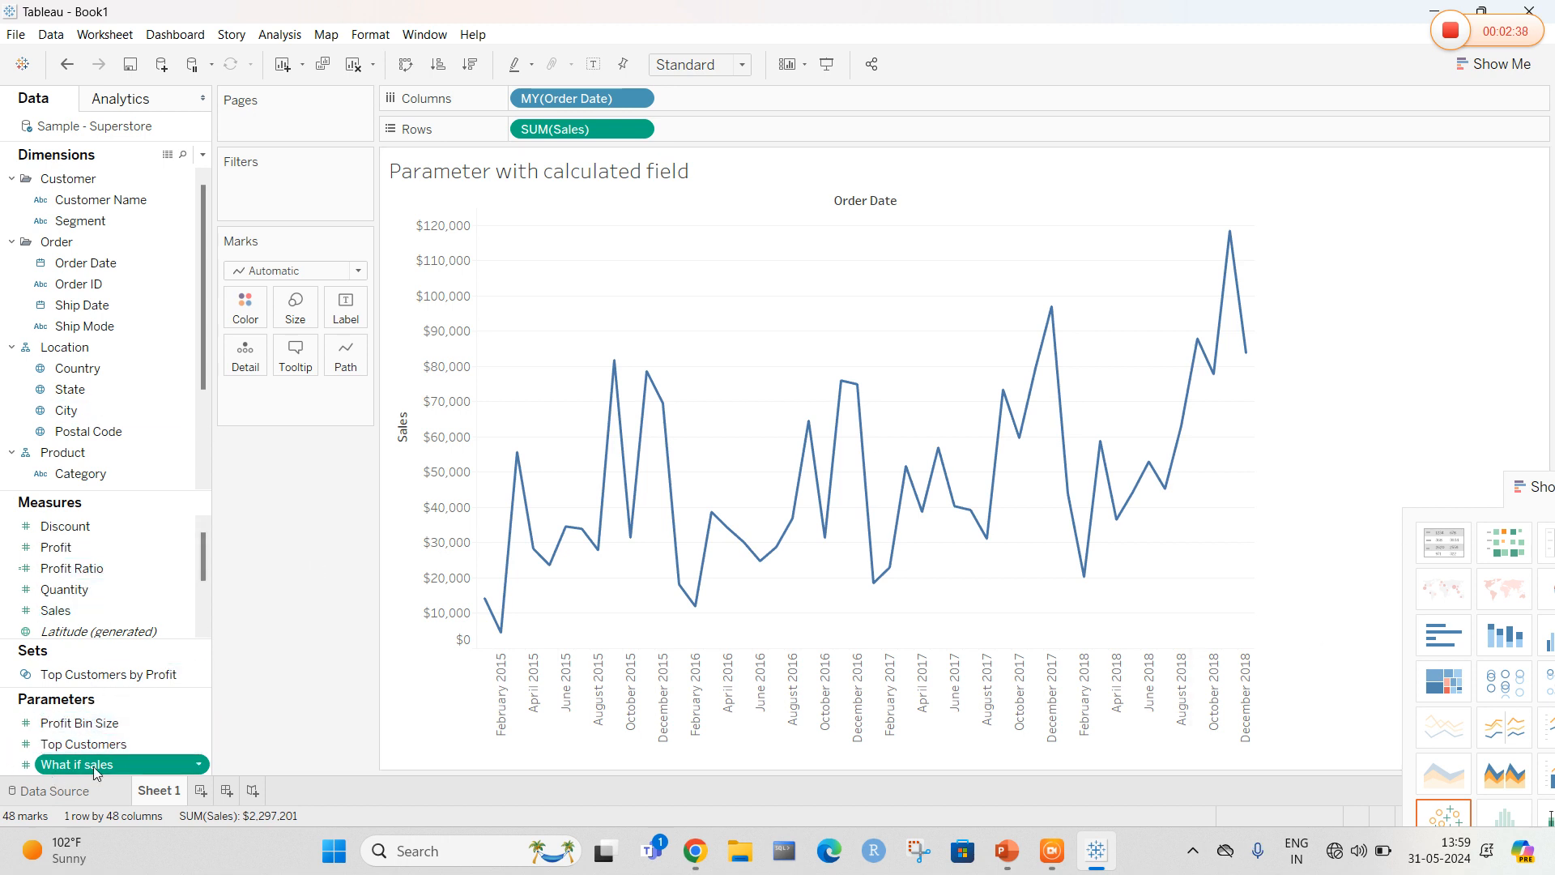
left_click(181, 615)
left_click(181, 612)
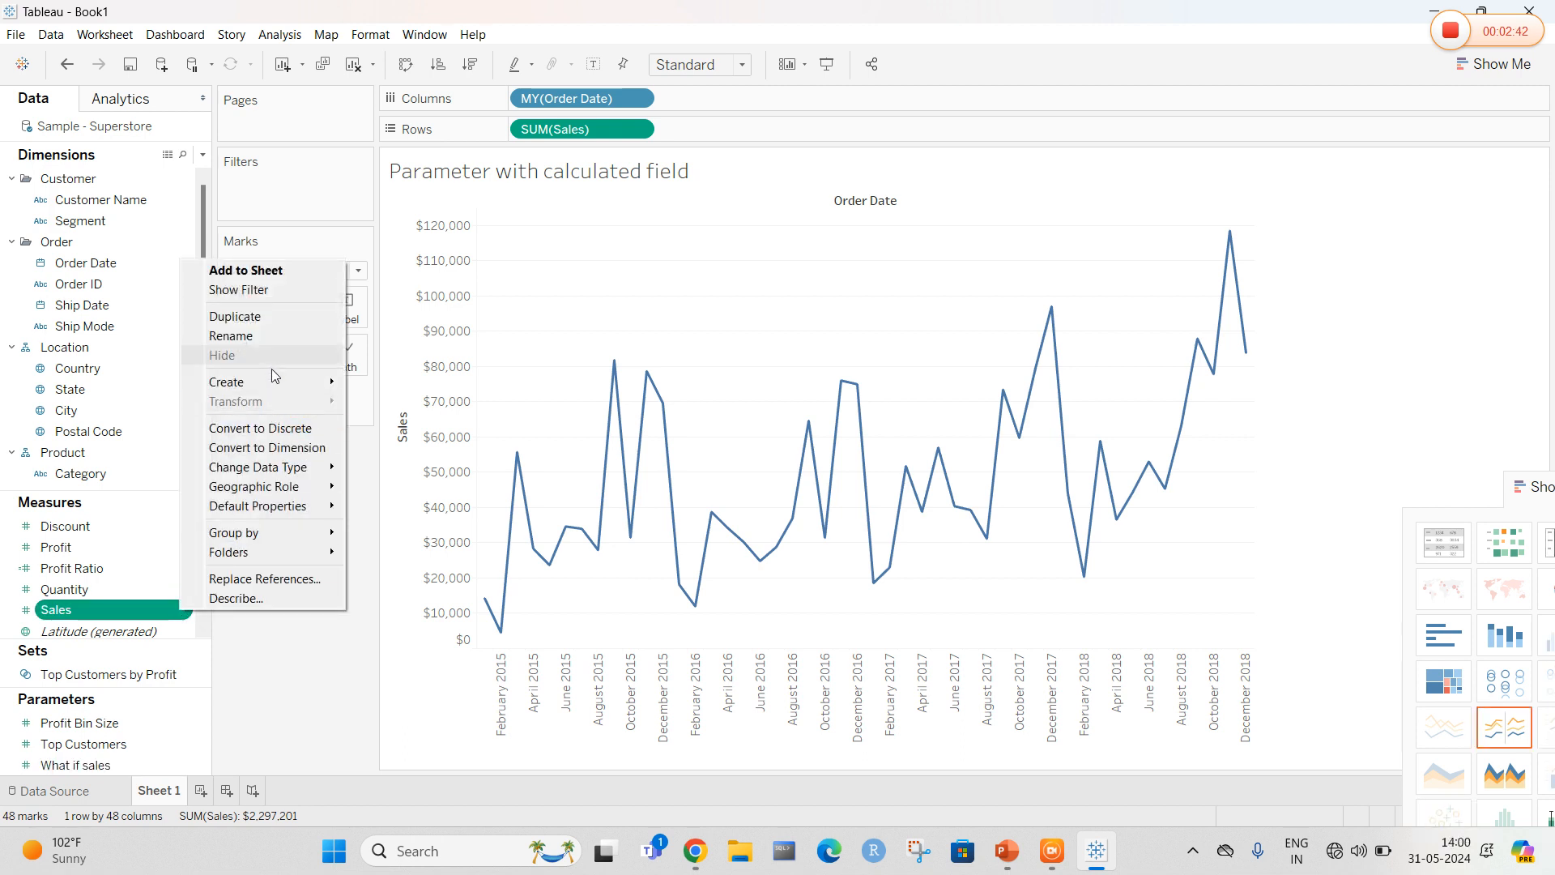
mouse_move(278, 382)
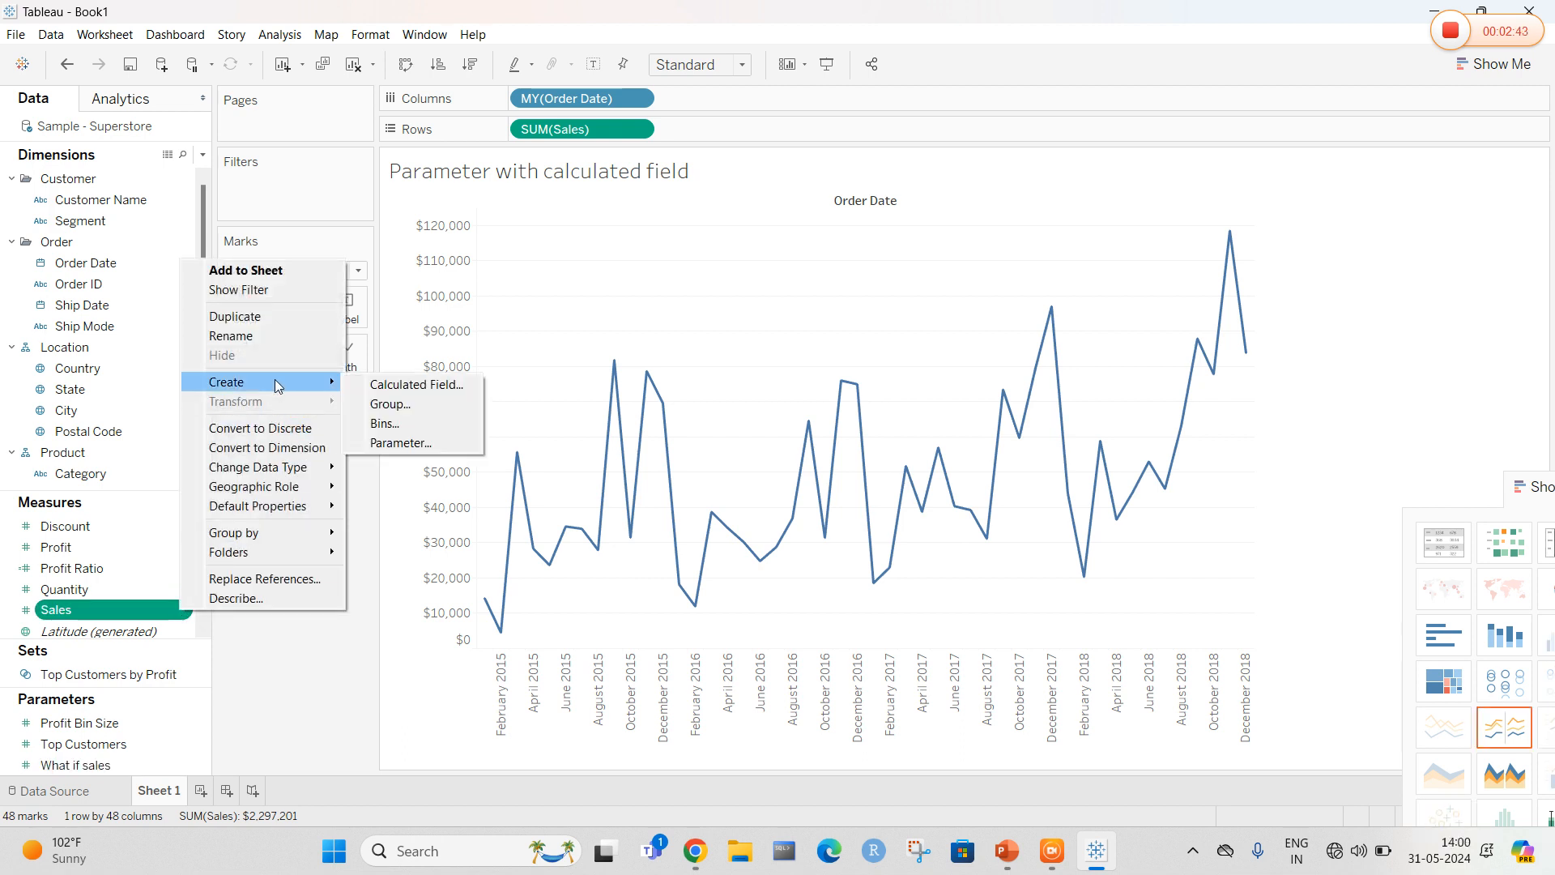
left_click(384, 392)
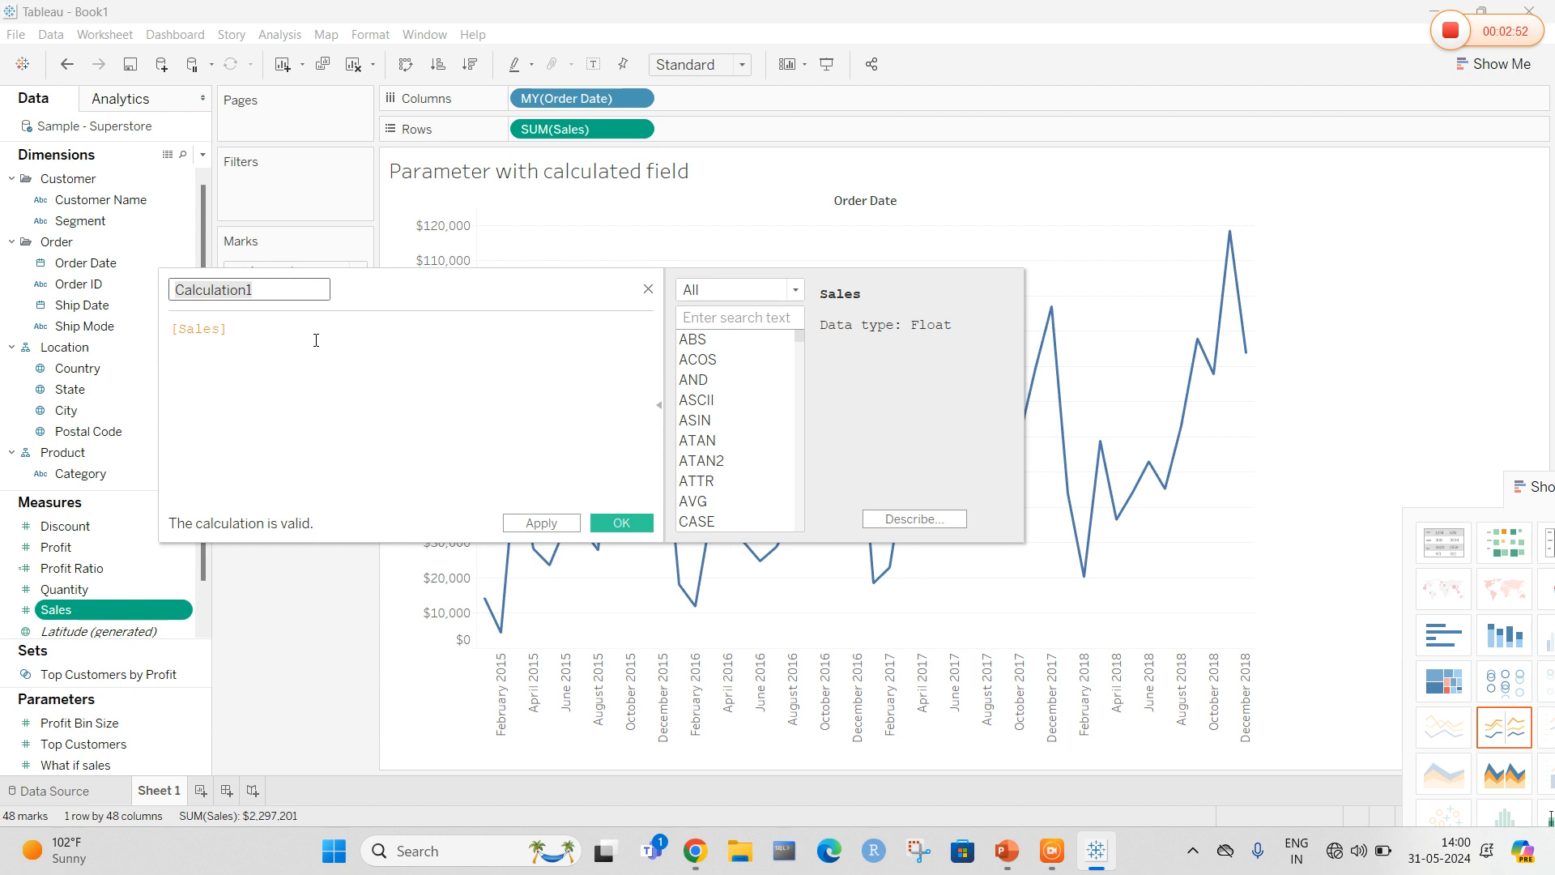
left_click(281, 292)
type("i")
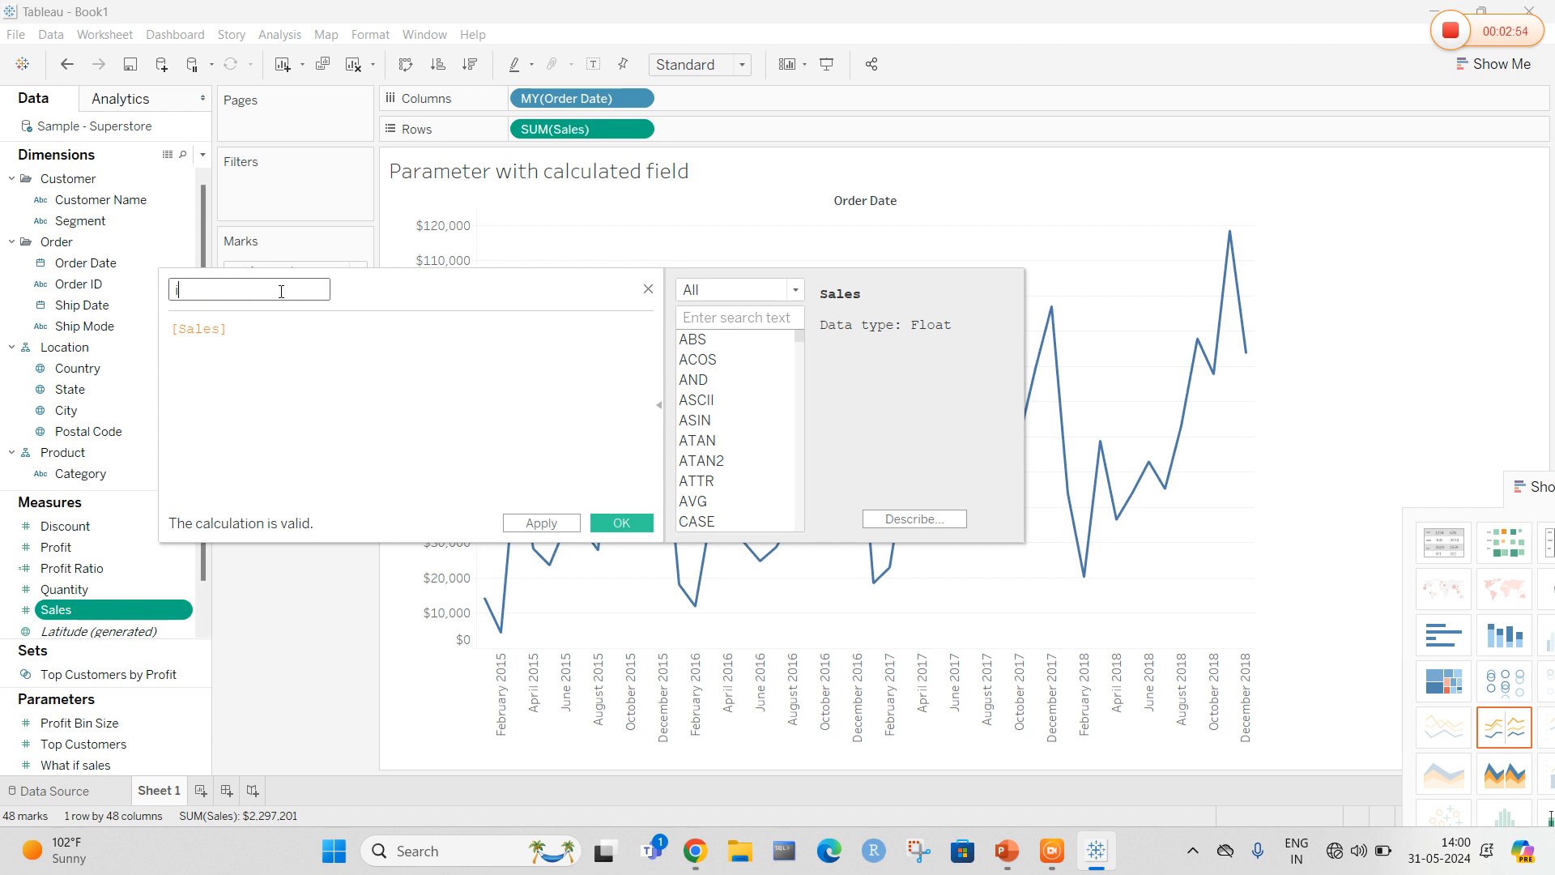
type("f-sales")
Enter the formula [Sales]*(([What if sales]/100+1)) and save the calculated field
left_click(327, 341)
type("*")
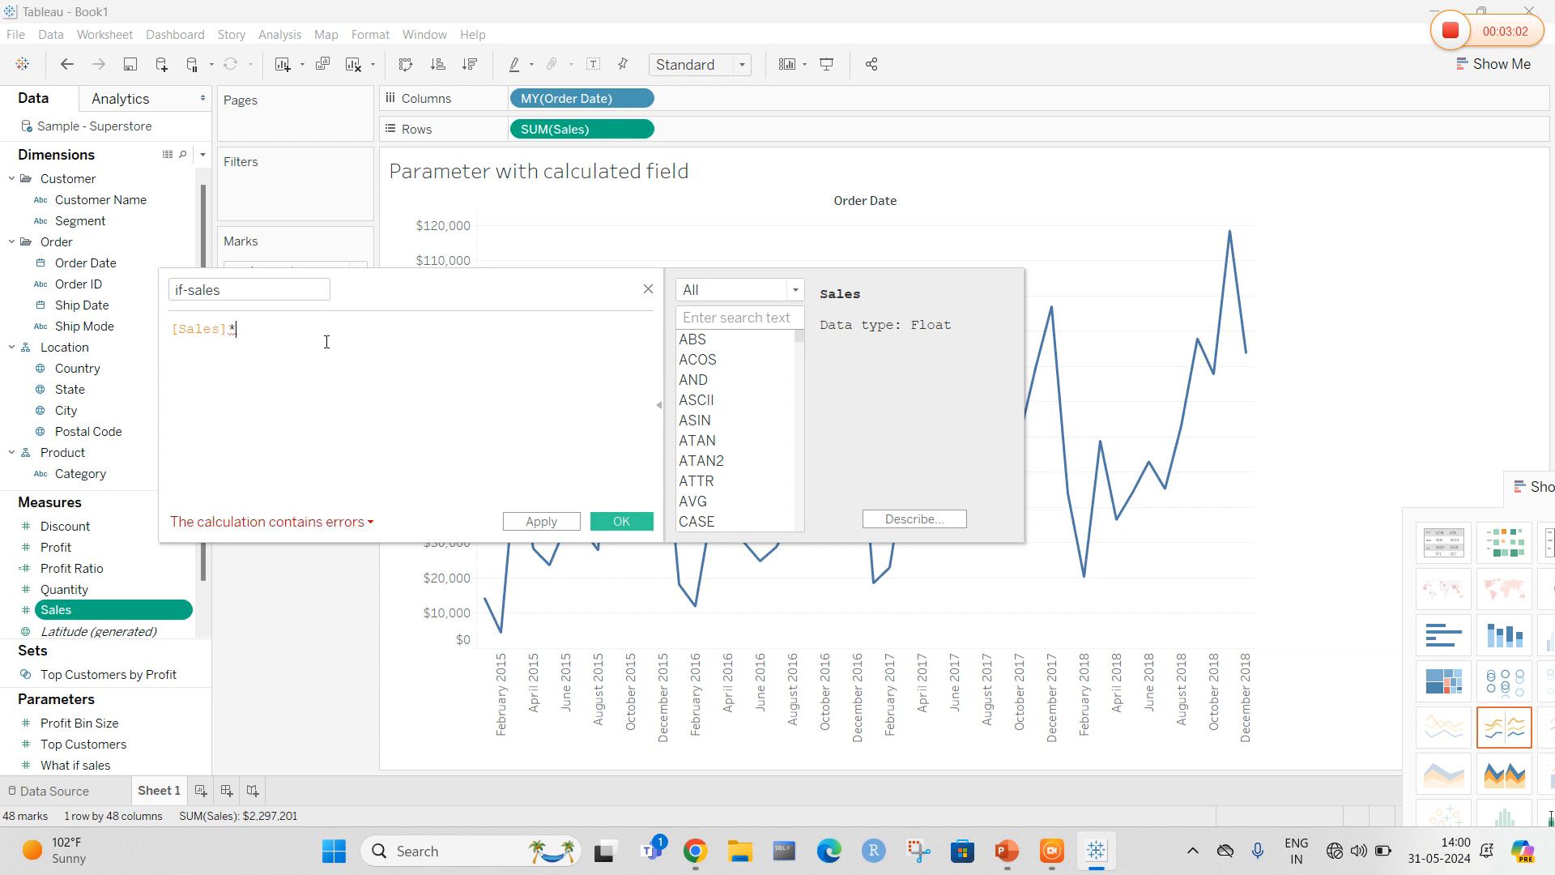
type("(([w")
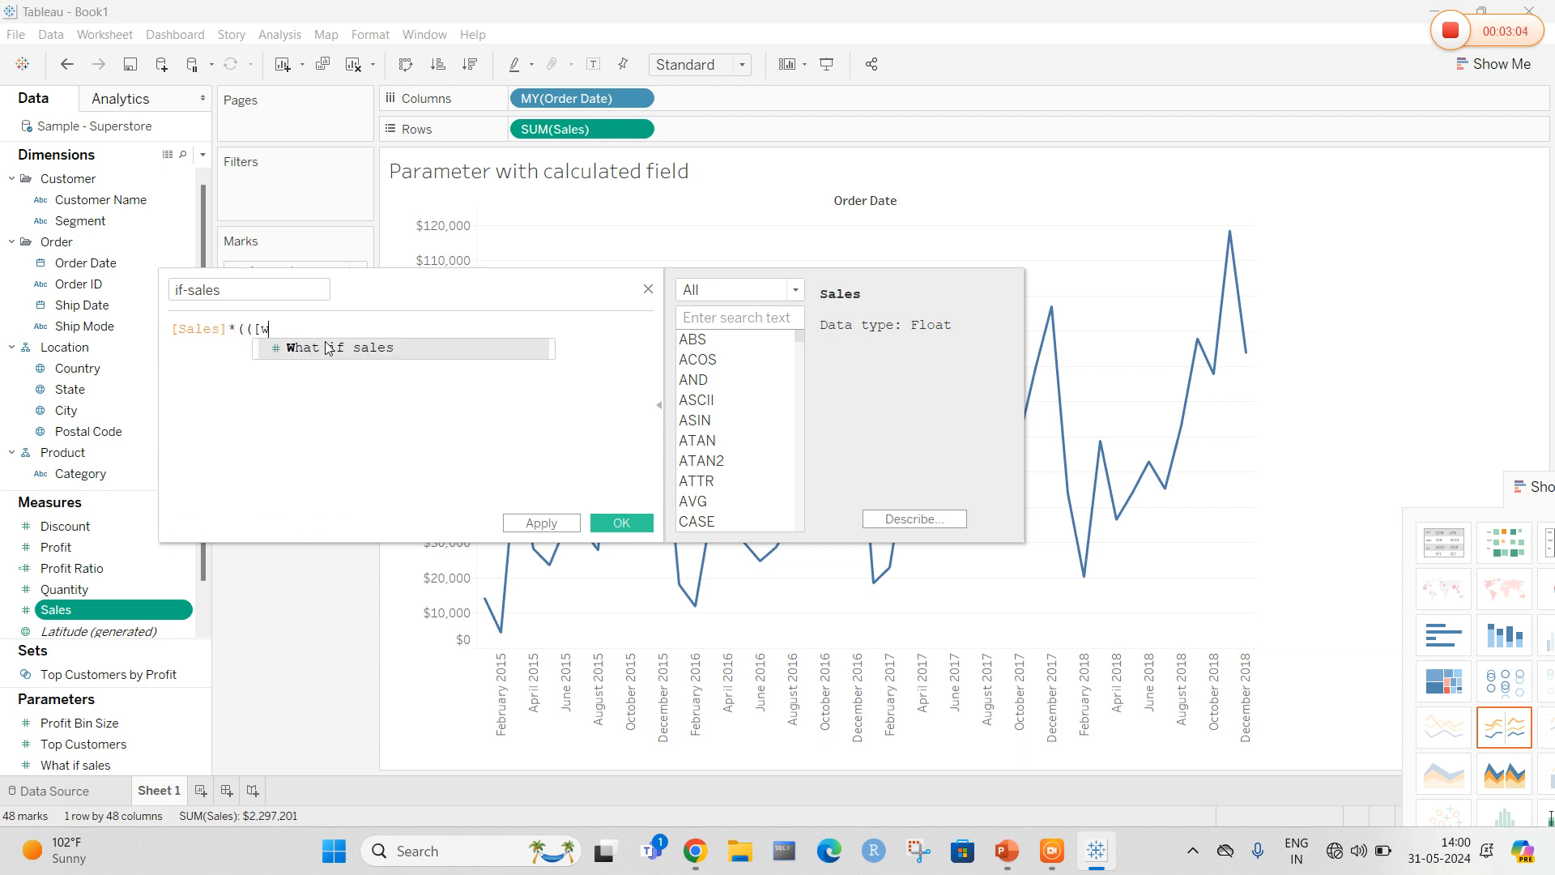
key("Return")
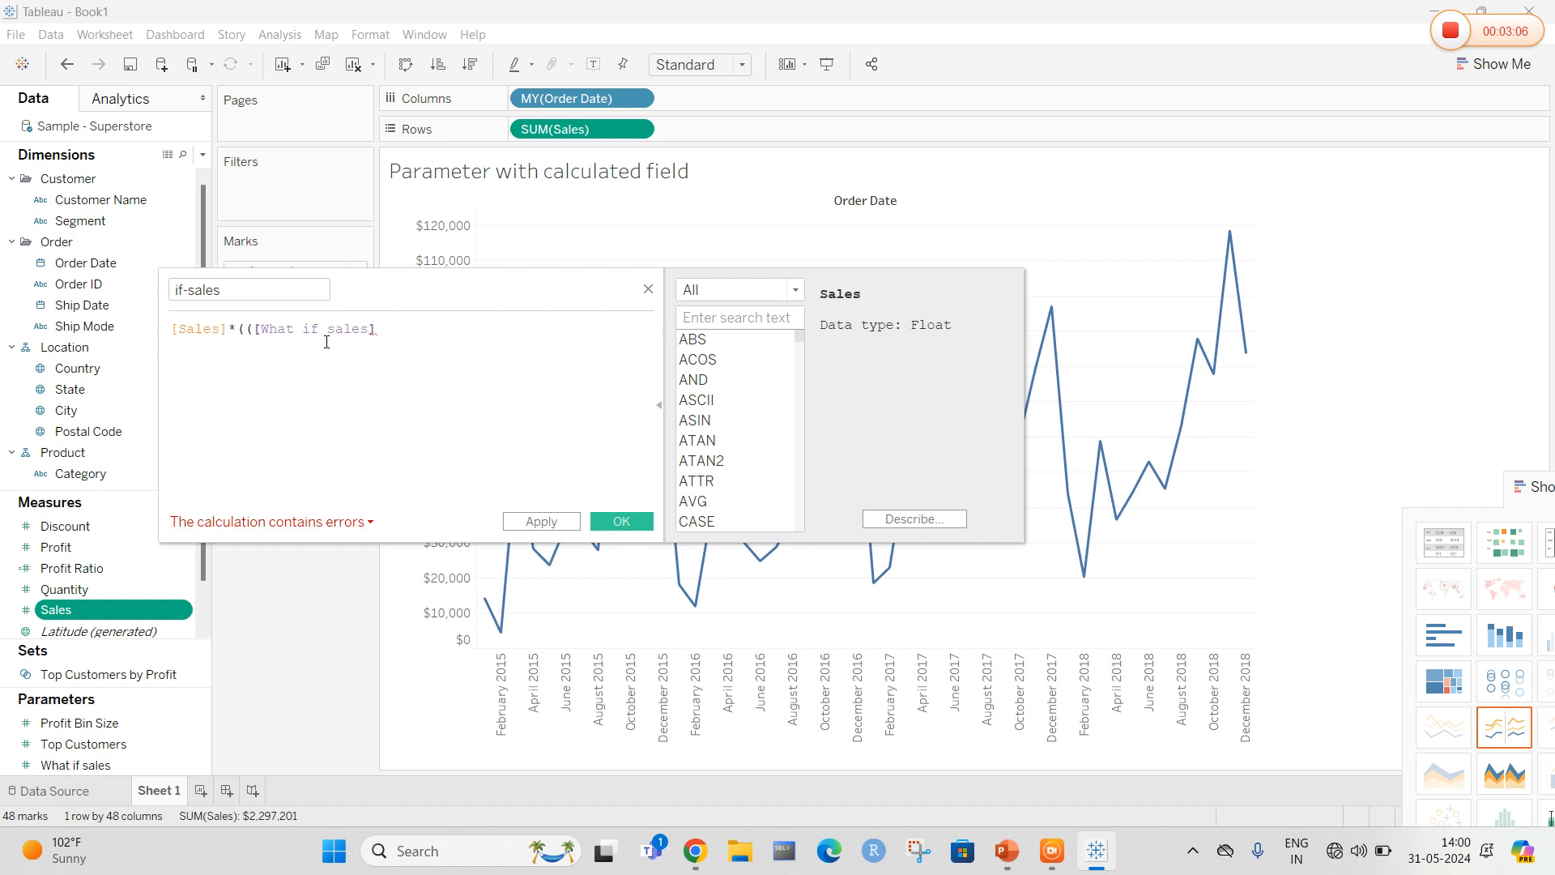
type("/100+1")
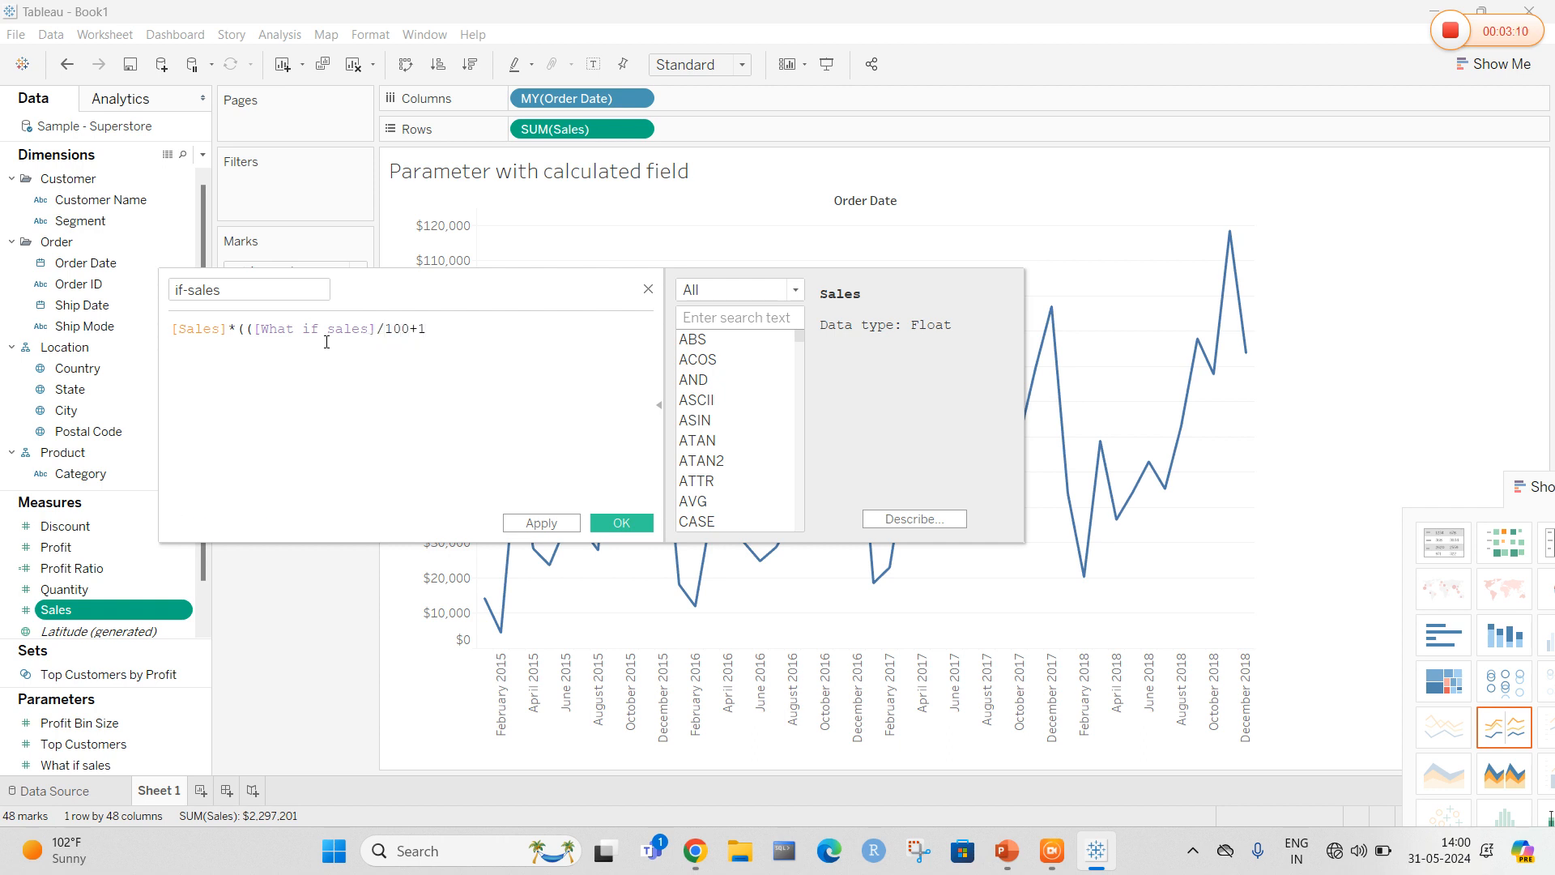
type("))")
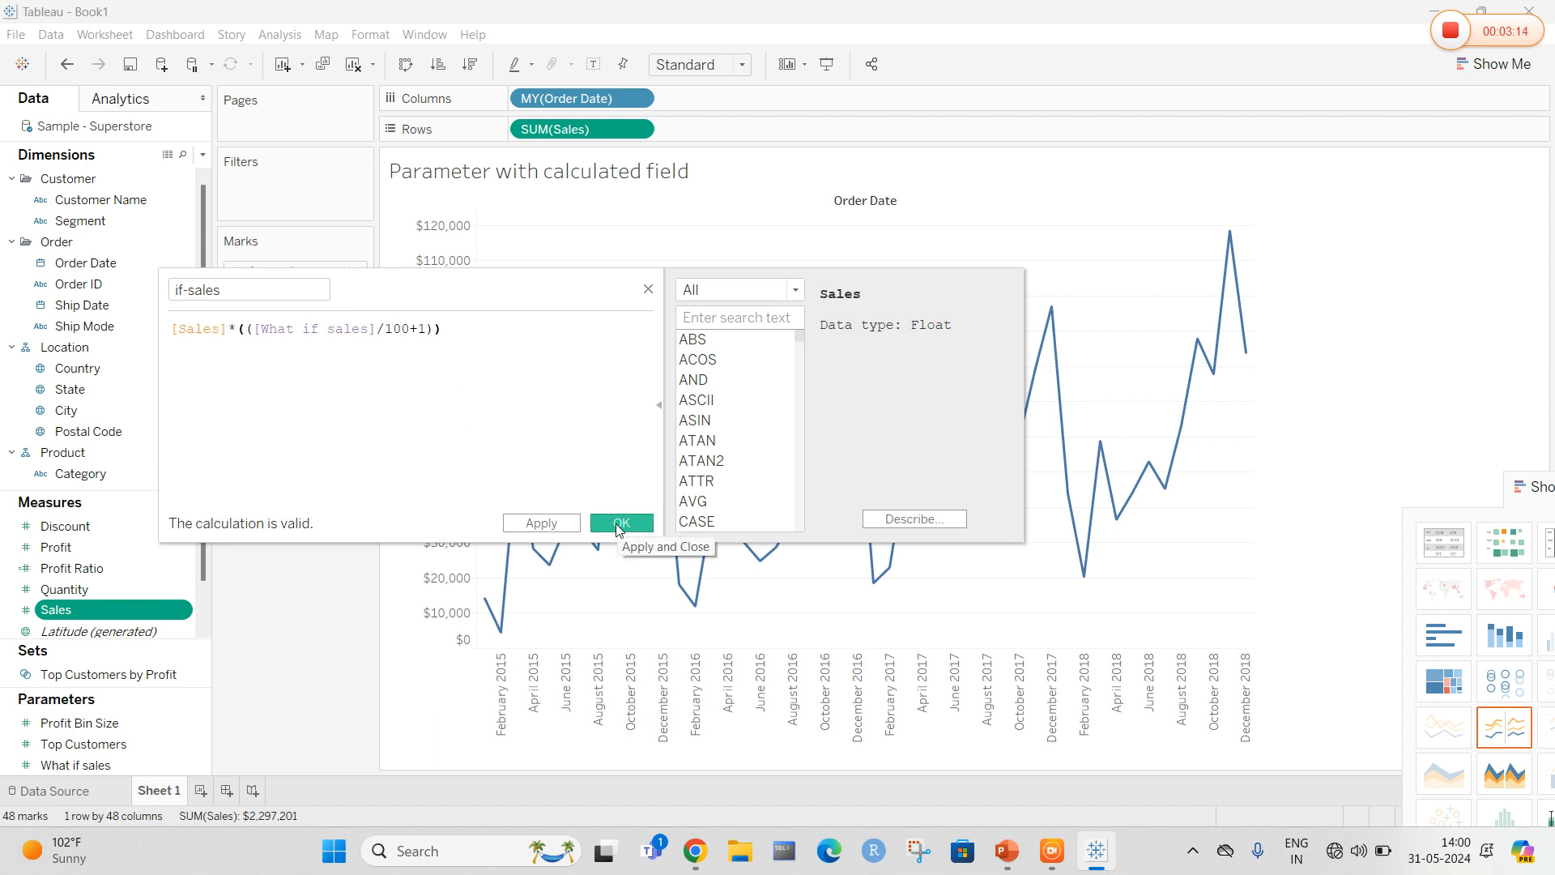
left_click(619, 524)
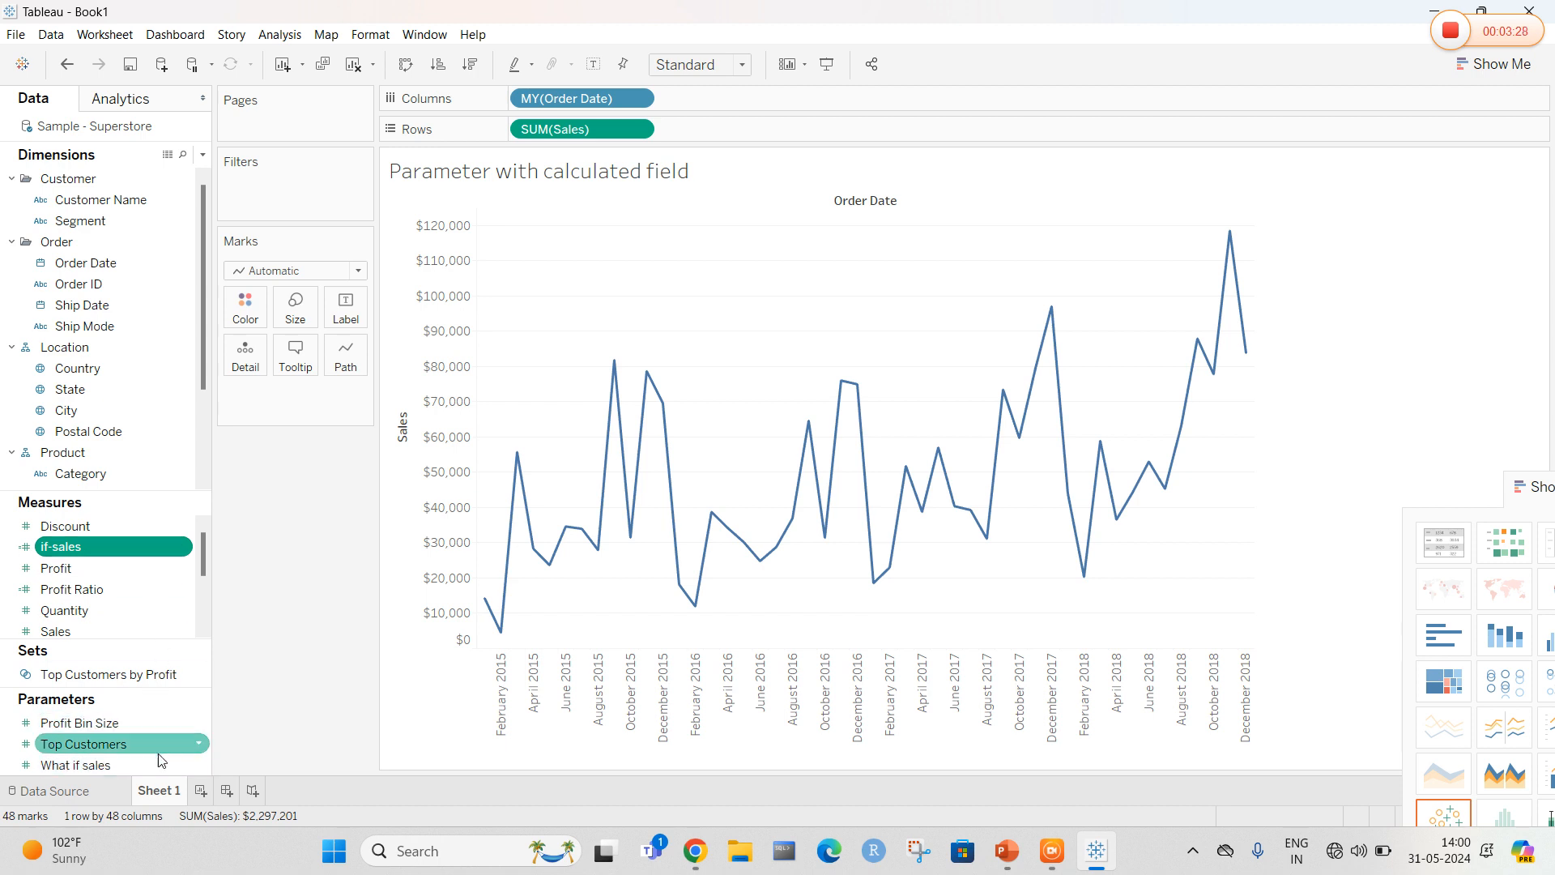
Show the What if sales parameter control and move its slider to 4
right_click(201, 763)
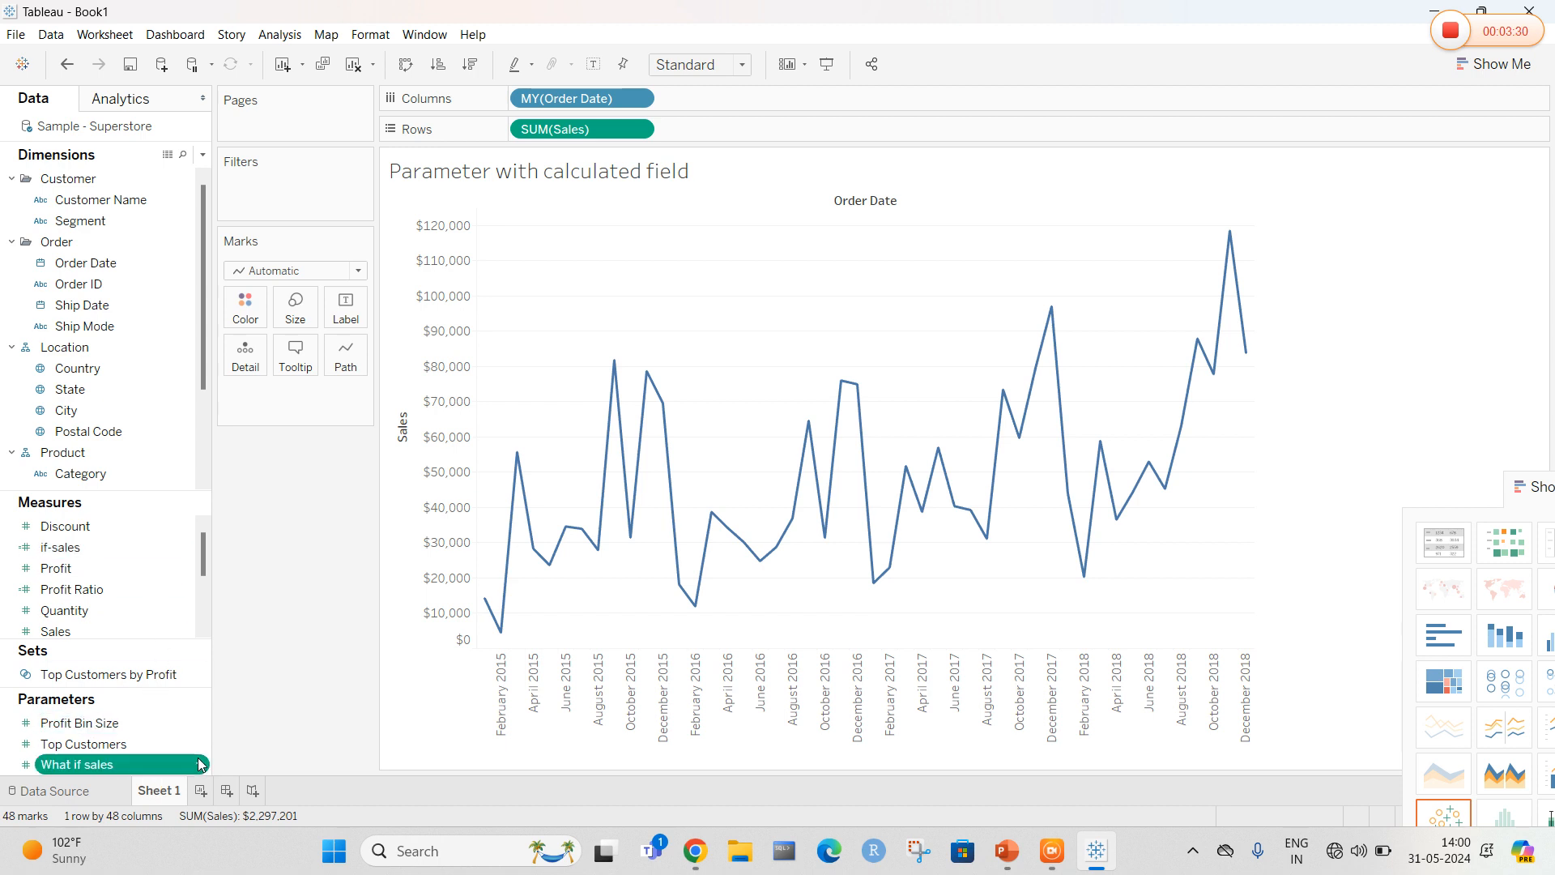
left_click(250, 470)
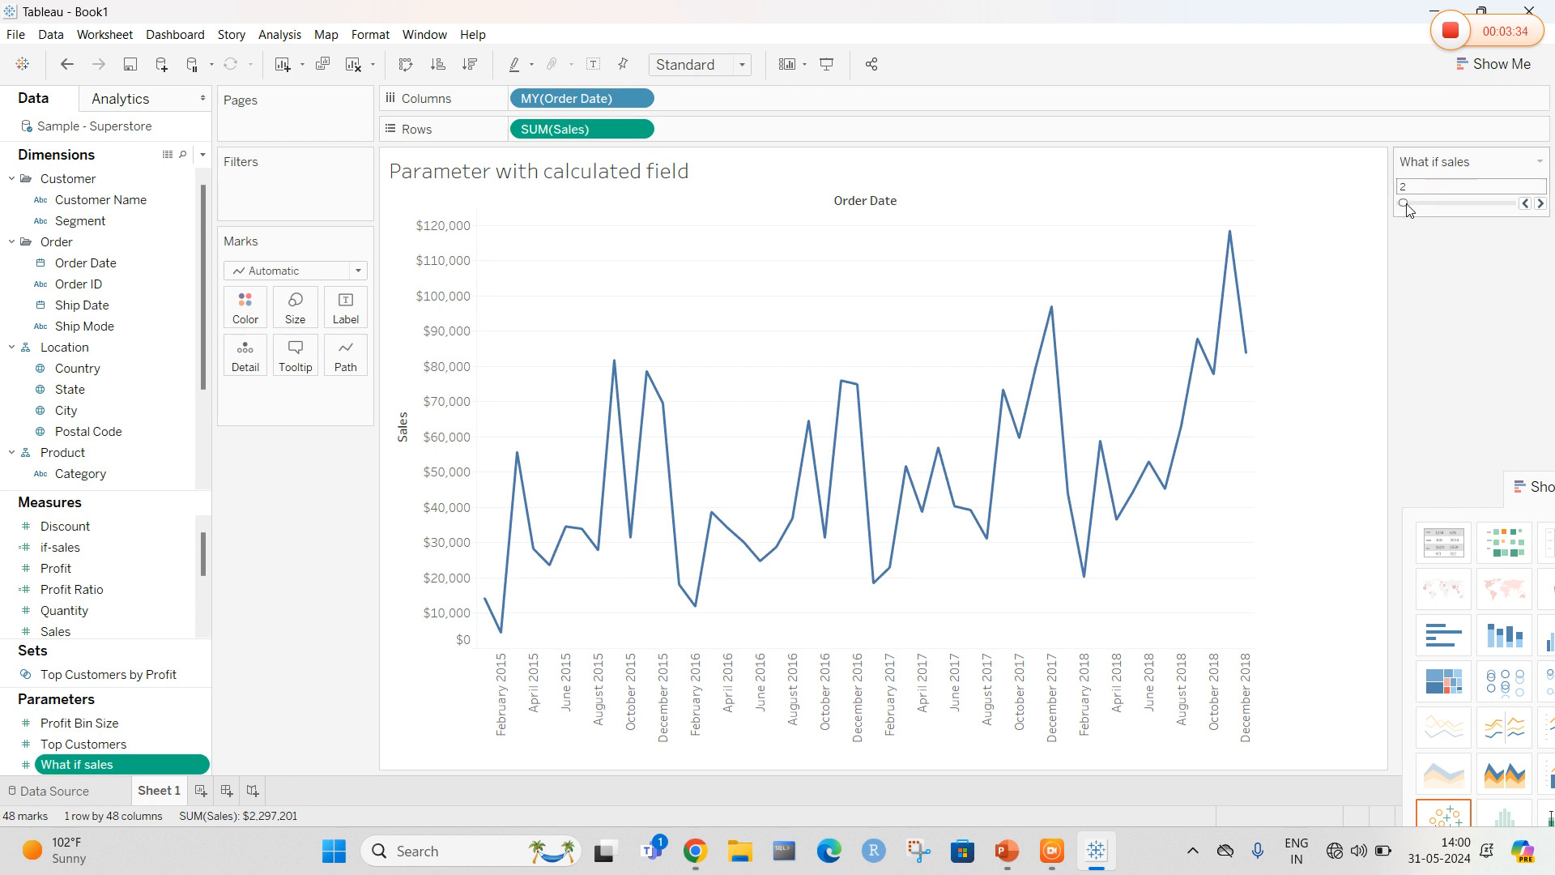
mouse_move(1404, 202)
left_mouse_down()
mouse_move(1434, 203)
mouse_move(1405, 203)
left_mouse_up()
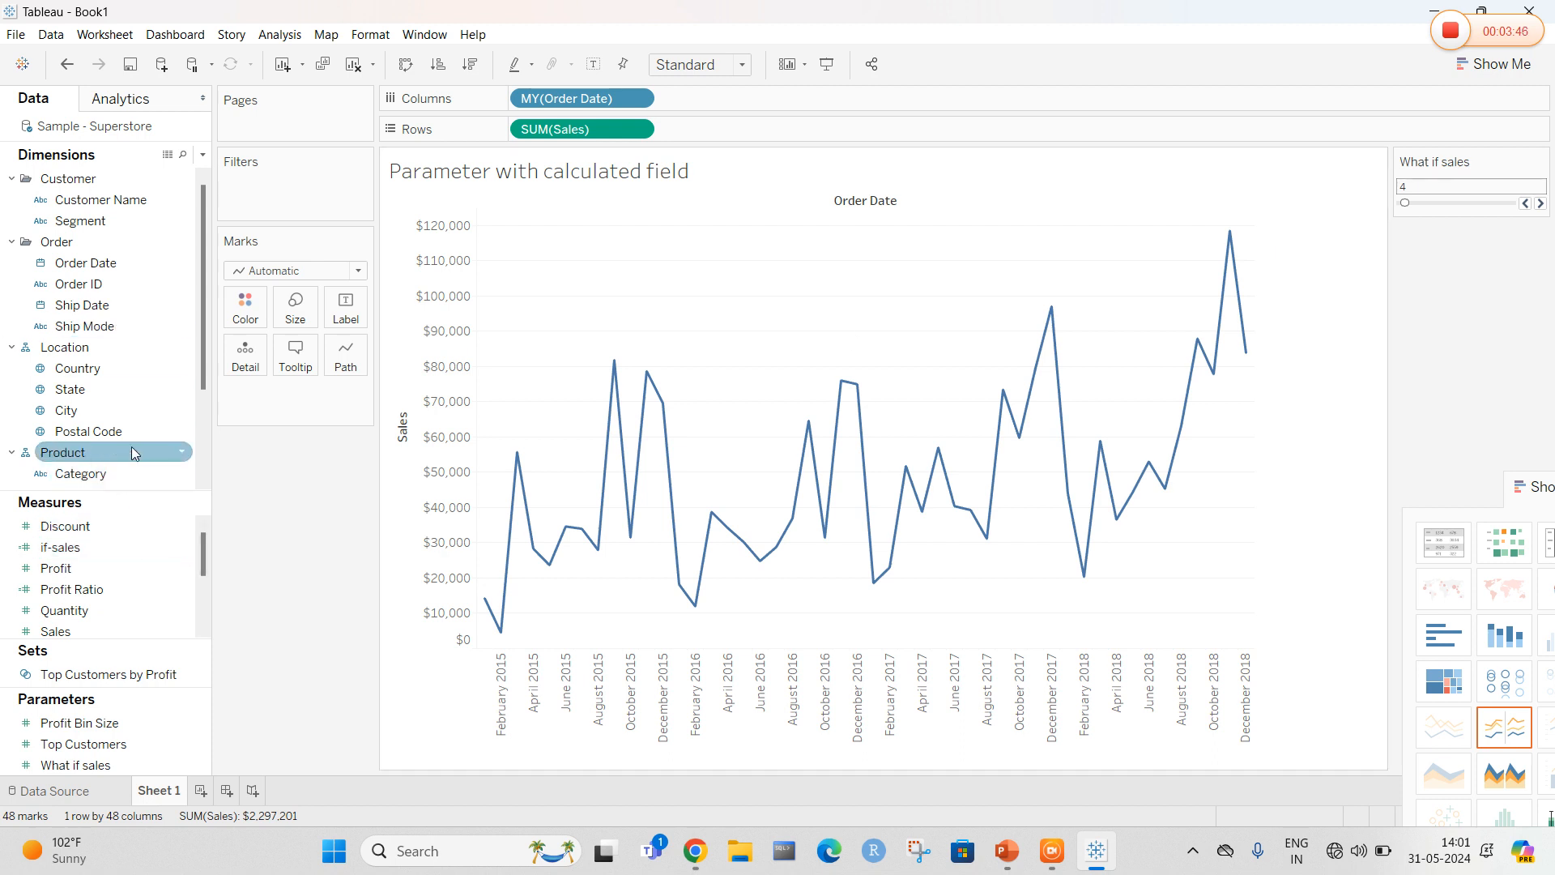
Add Measure Values to Rows and put Measure Names on the marks' Detail to split the lines
scroll(122, 559, "down", 3)
left_click(123, 551)
left_click_drag(110, 610, 745, 128)
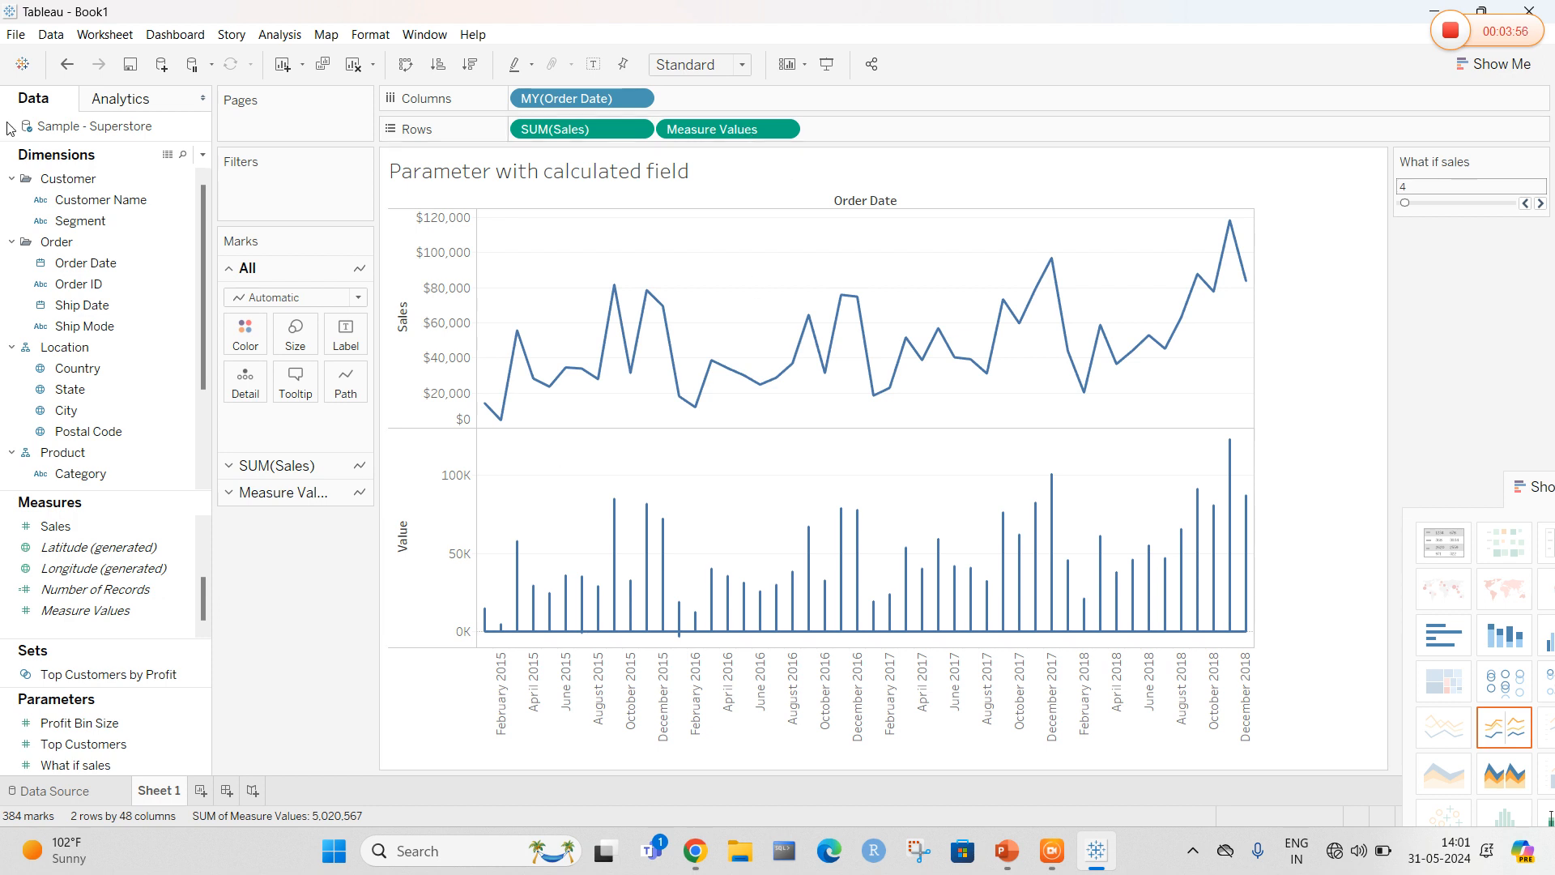
scroll(101, 376, "down", 2)
left_click_drag(87, 473, 271, 393)
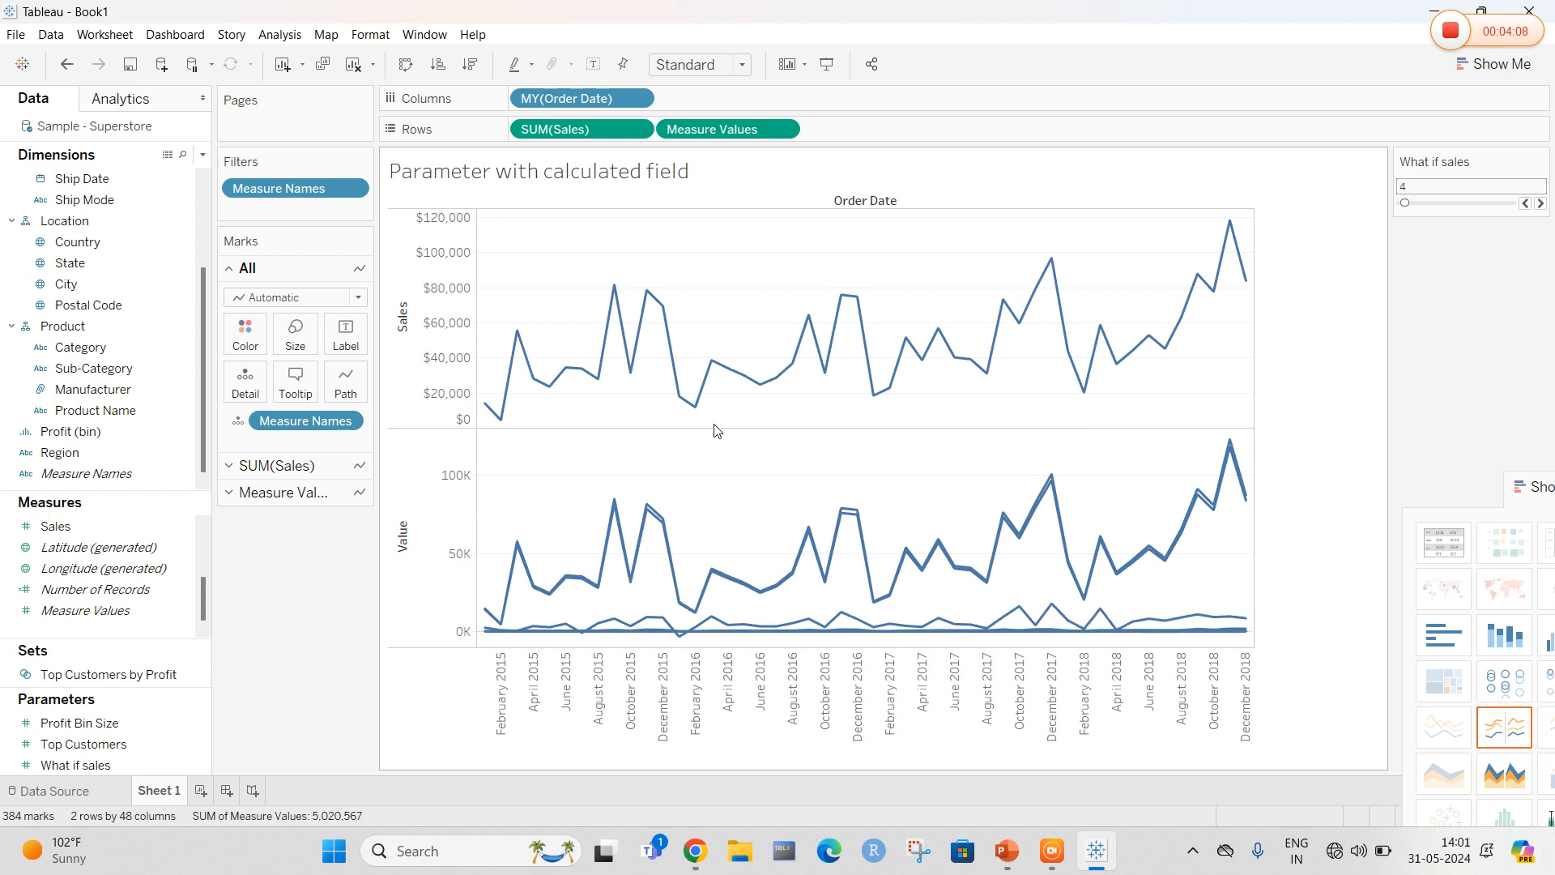
Filter Measure Names to keep only the if-sales measure in the lower chart
left_click(353, 194)
left_click(320, 209)
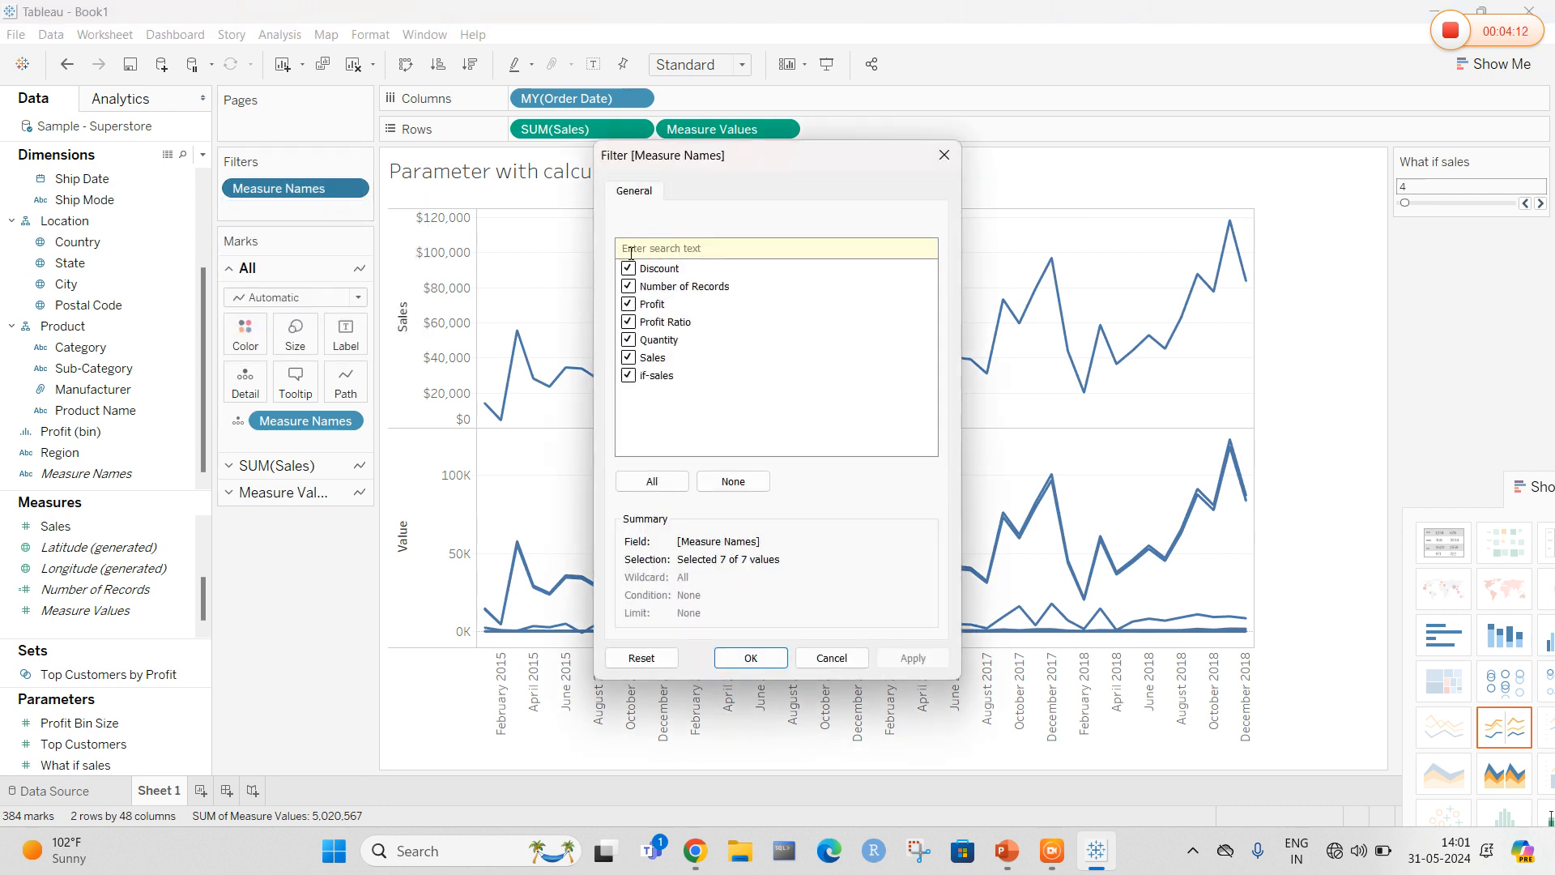
left_click(629, 269)
left_click(628, 286)
left_click(629, 304)
left_click(628, 321)
left_click(628, 357)
left_click(913, 658)
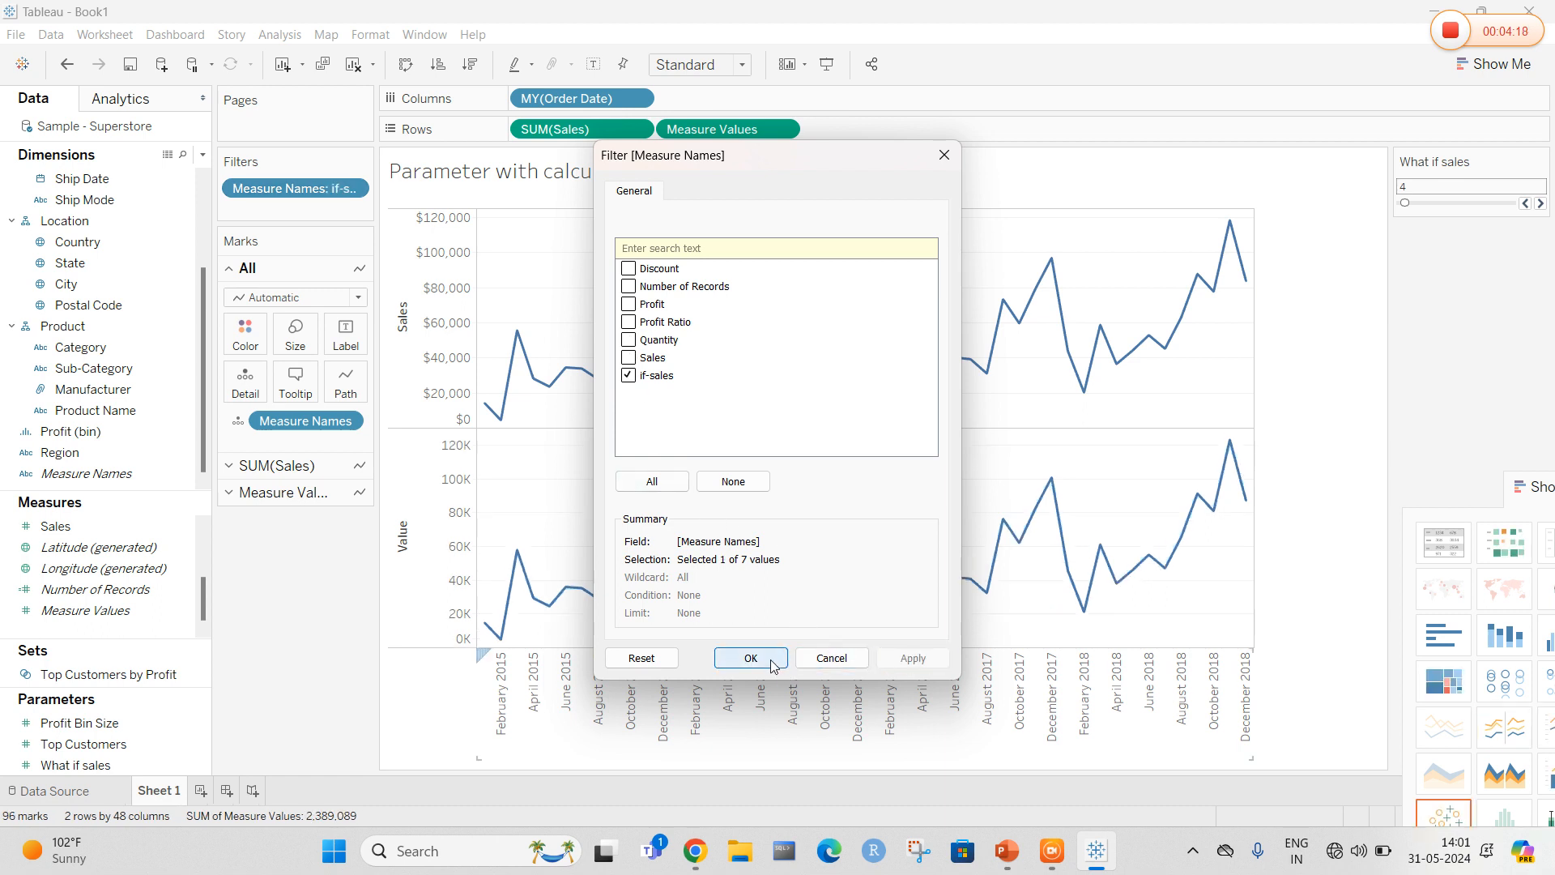
left_click(745, 658)
mouse_move(836, 589)
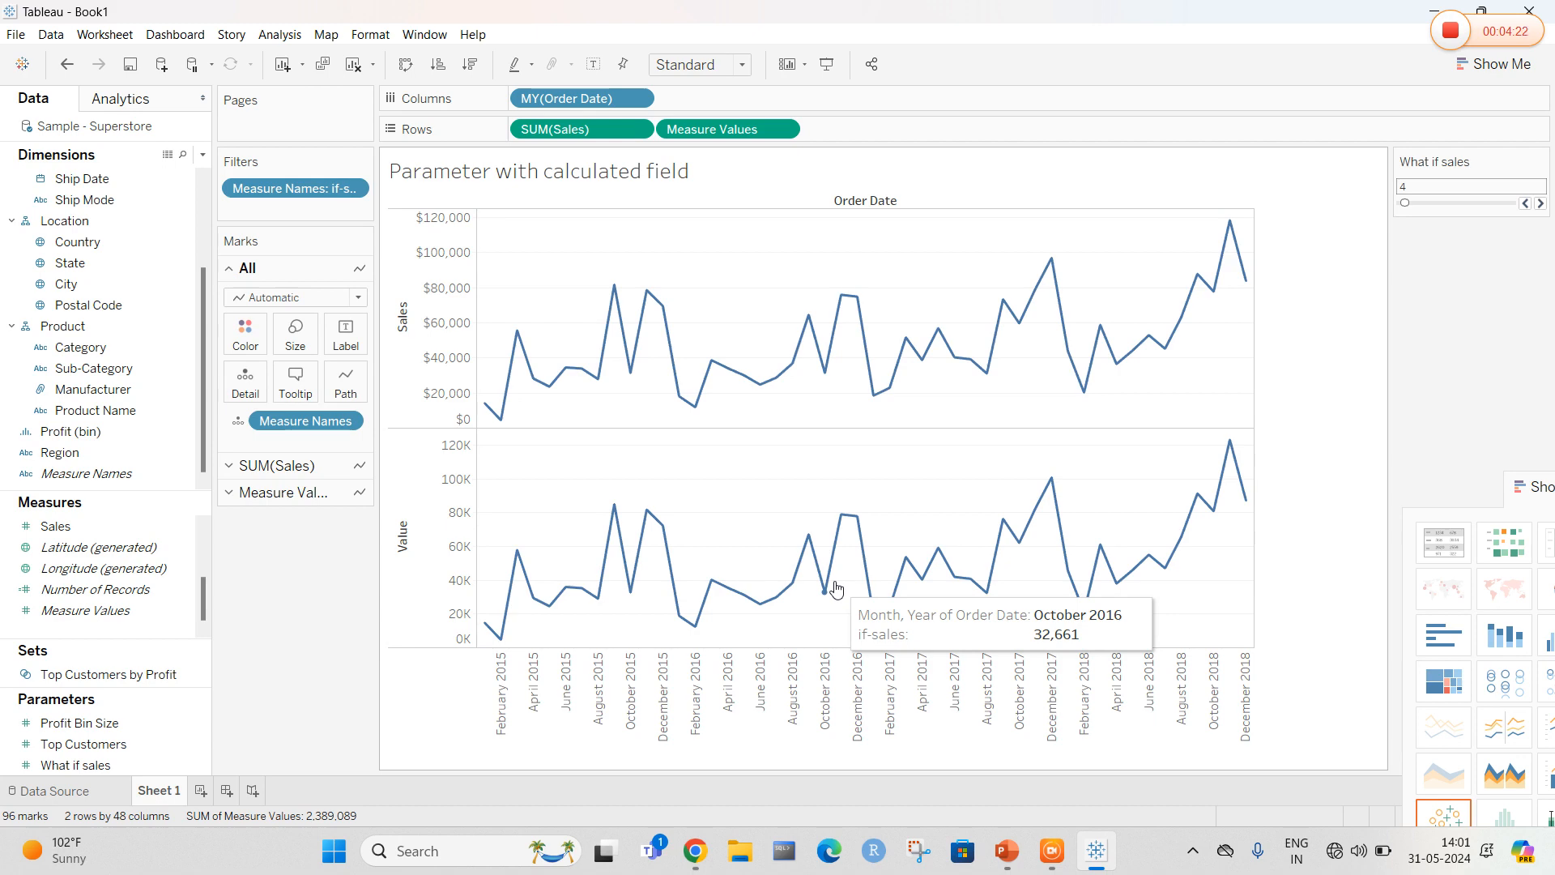
Move the What if sales slider to 18
left_click_drag(1405, 202, 1421, 203)
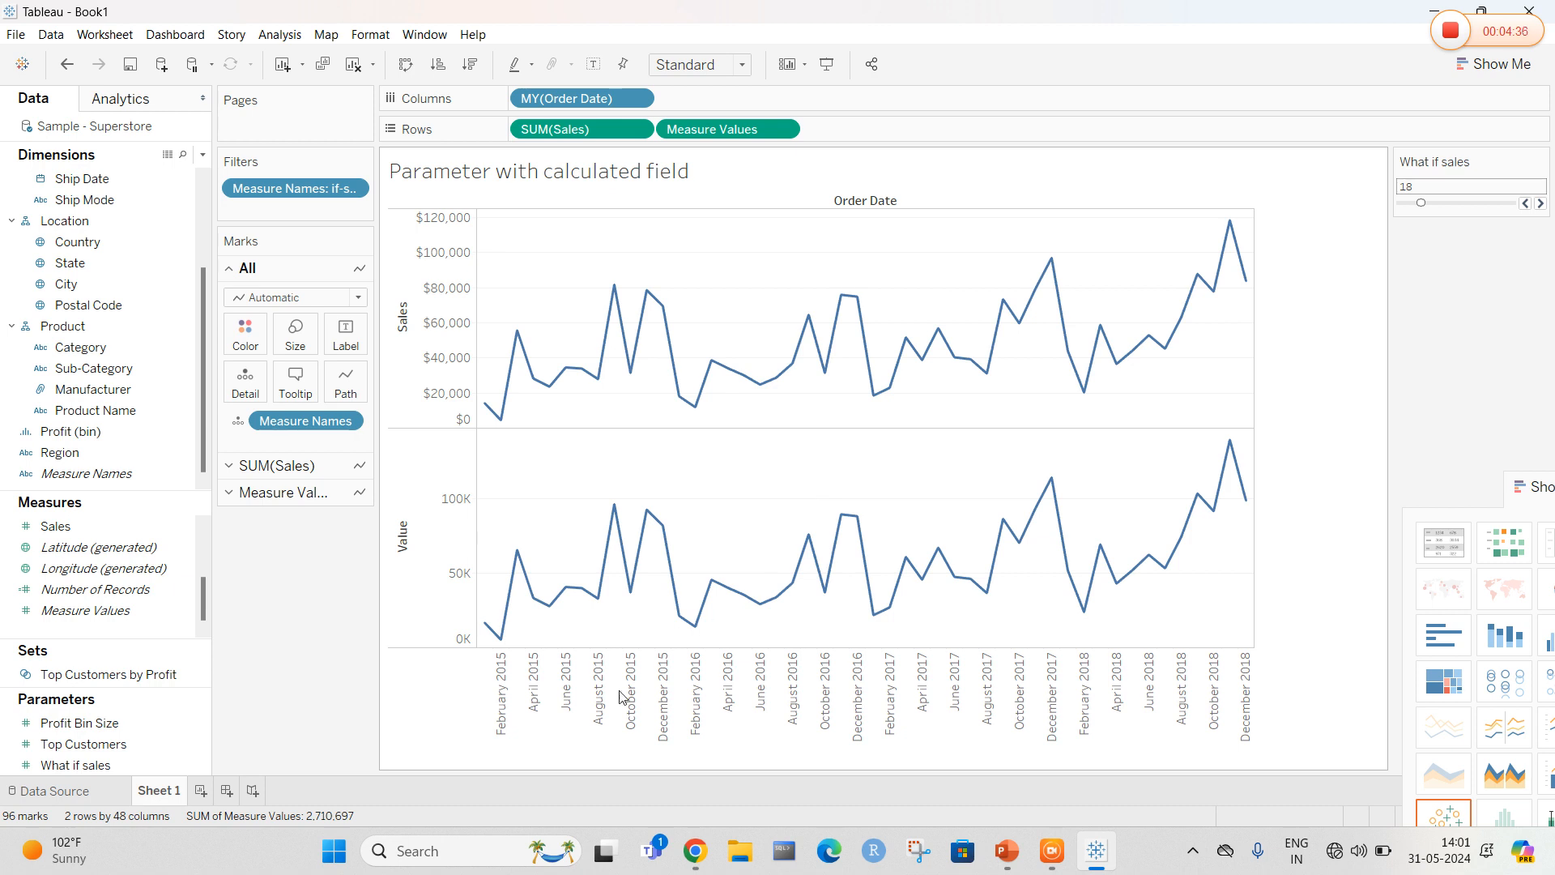
On a new worksheet, build a bar chart of Sales by Category
left_click(201, 791)
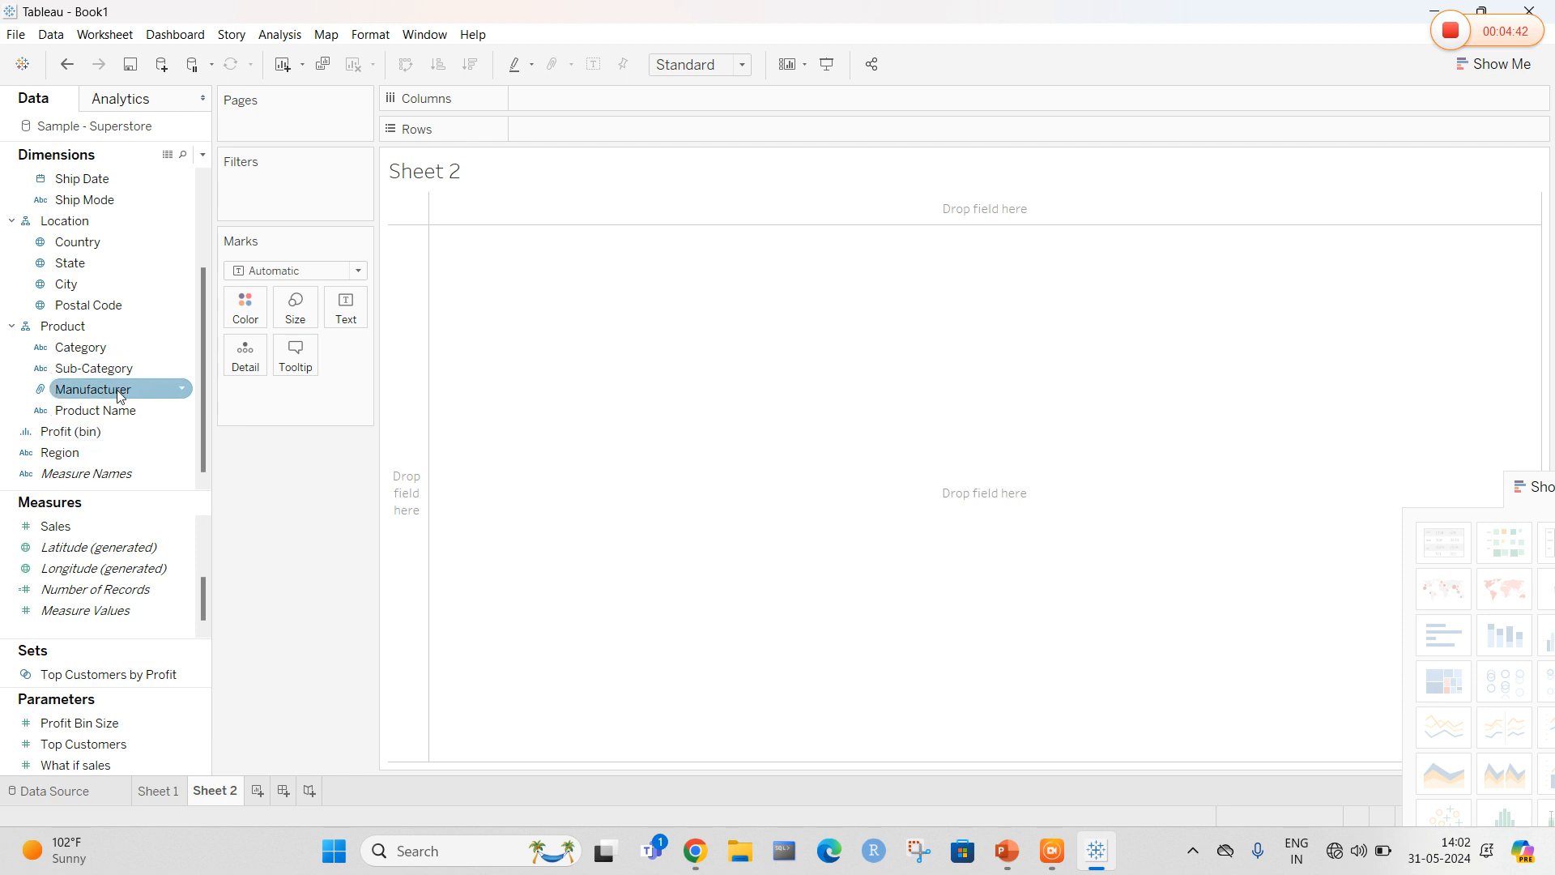
left_click(88, 355)
left_click_drag(88, 355, 546, 100)
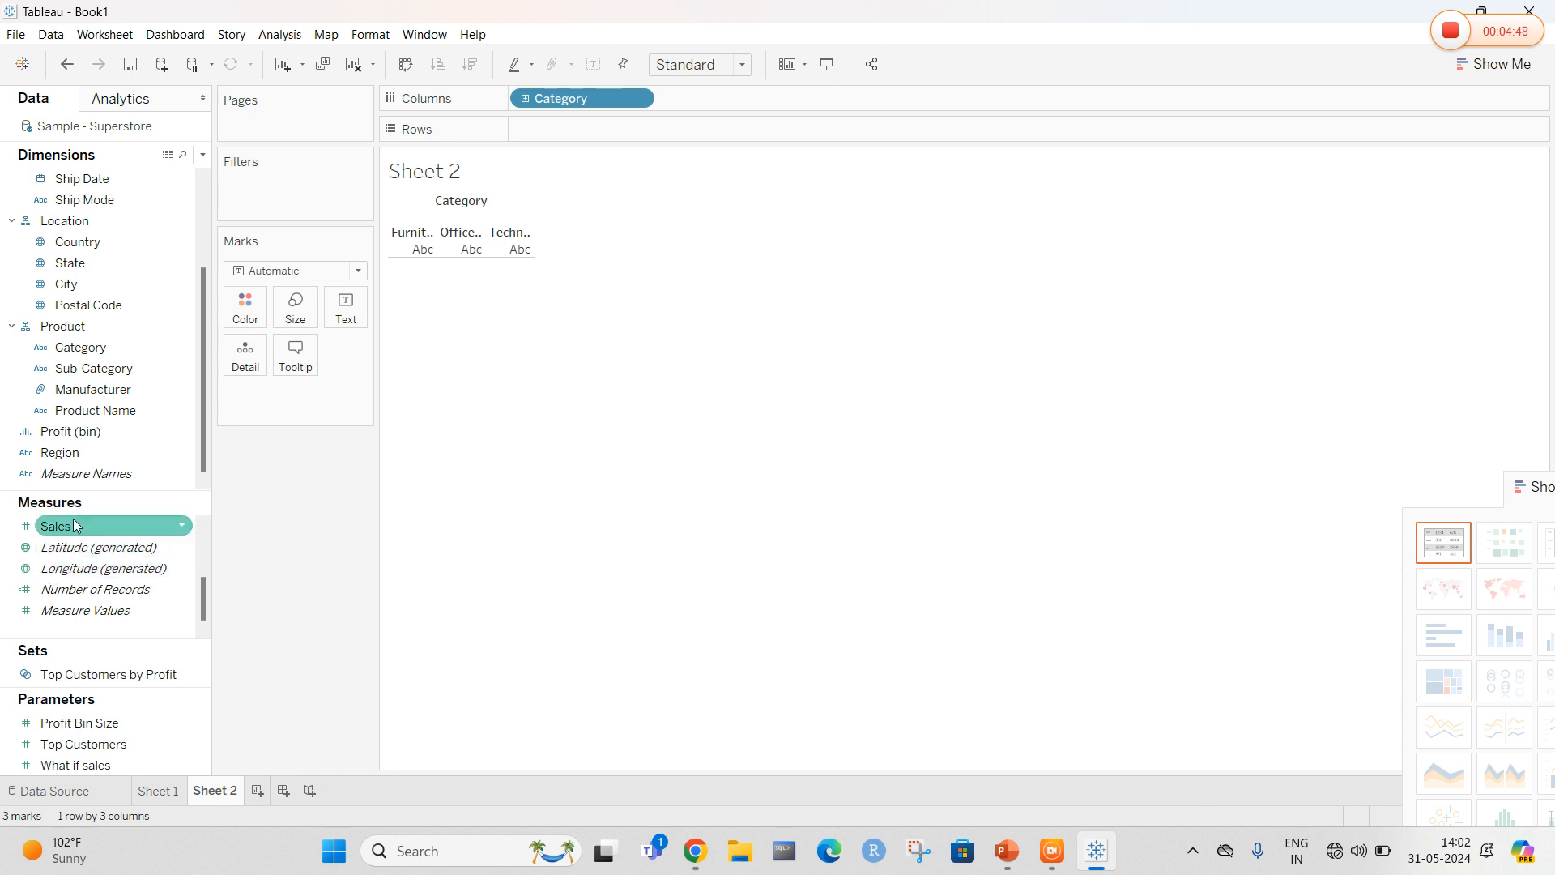
left_click_drag(71, 525, 558, 129)
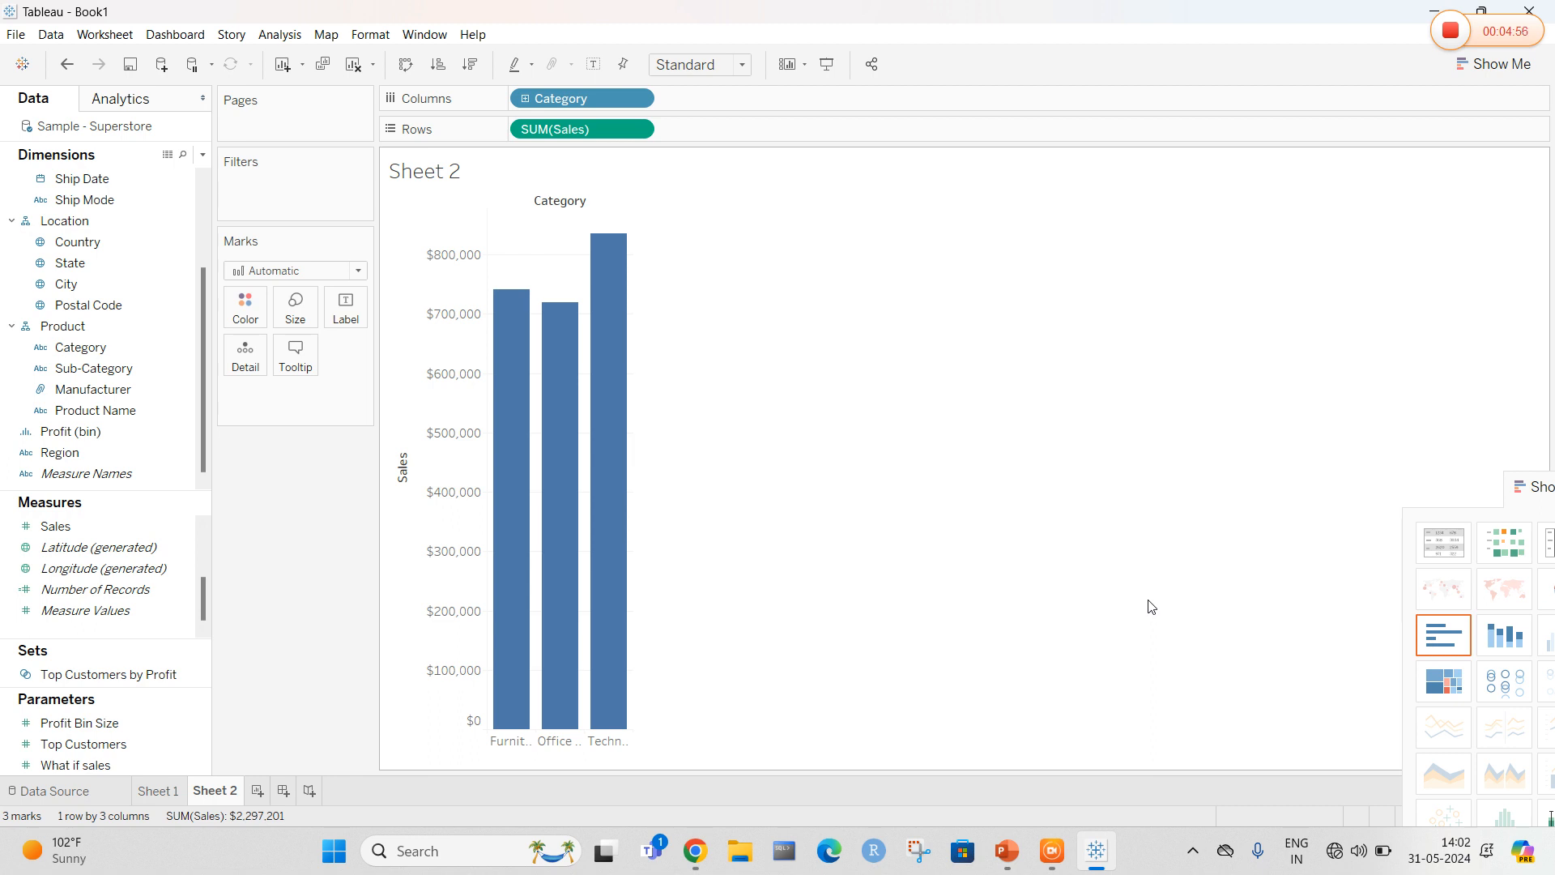
On another new worksheet, plot Sales by Category and turn it into a pie chart with Show Me
left_click(257, 791)
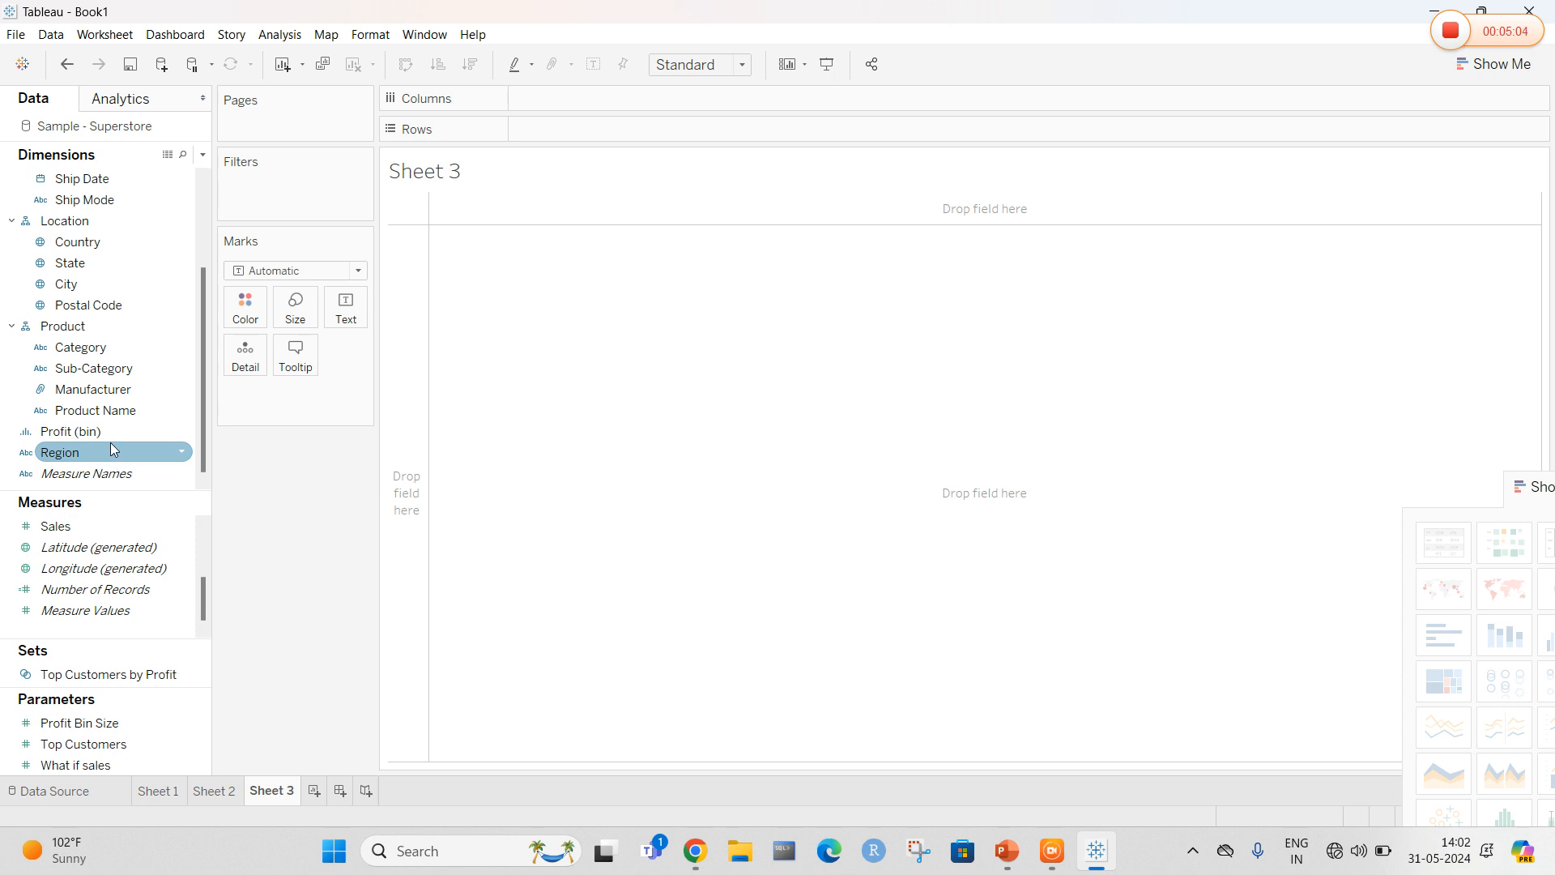
left_click(225, 791)
left_click(267, 791)
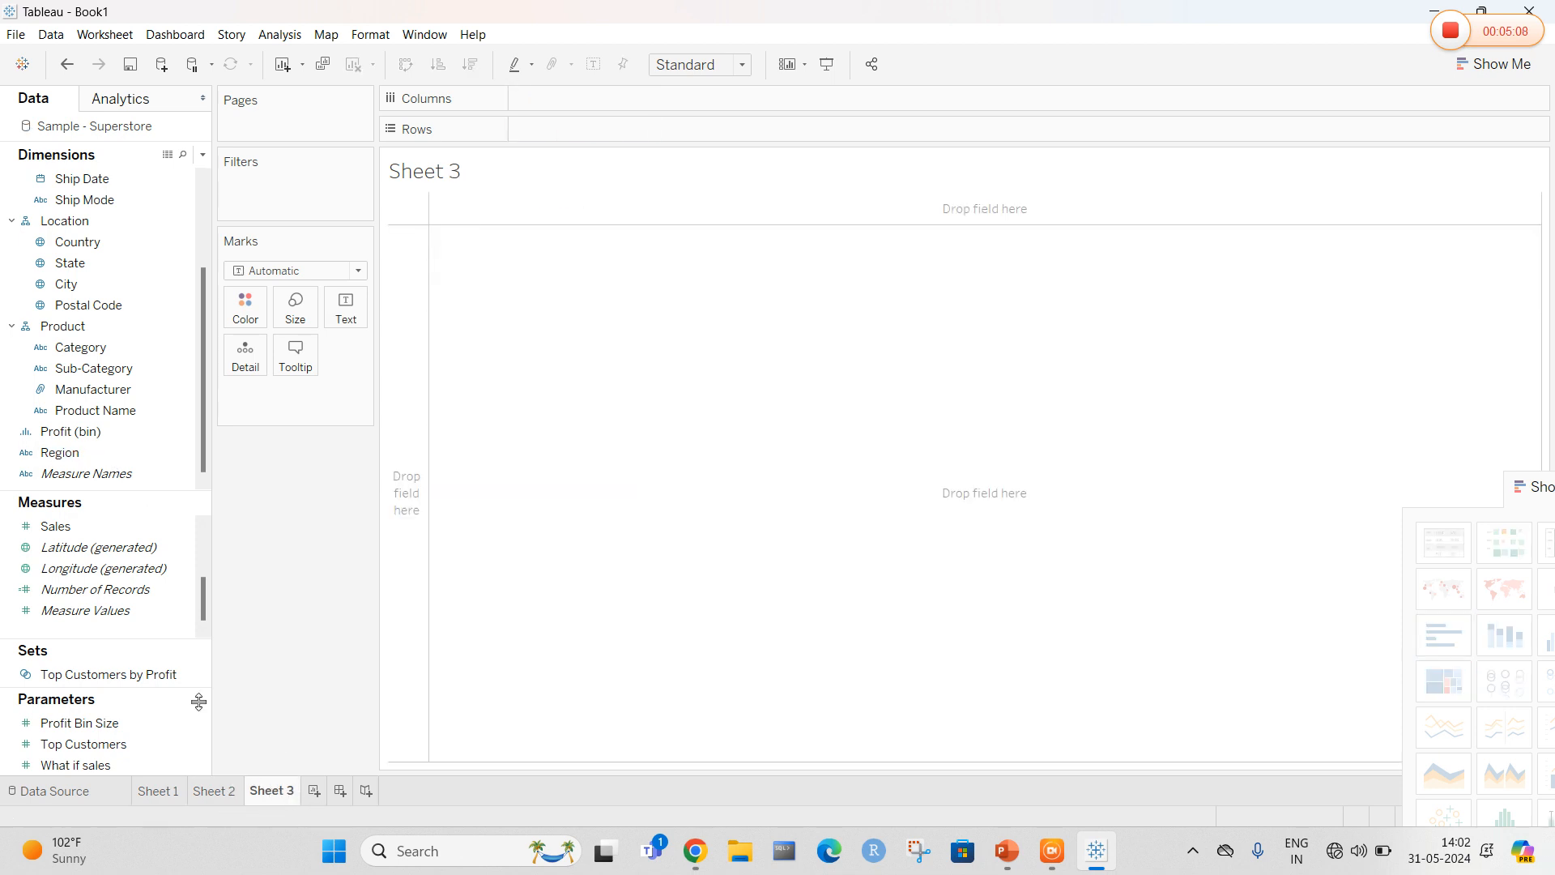
scroll(96, 492, "up", 3)
left_click_drag(79, 410, 544, 104)
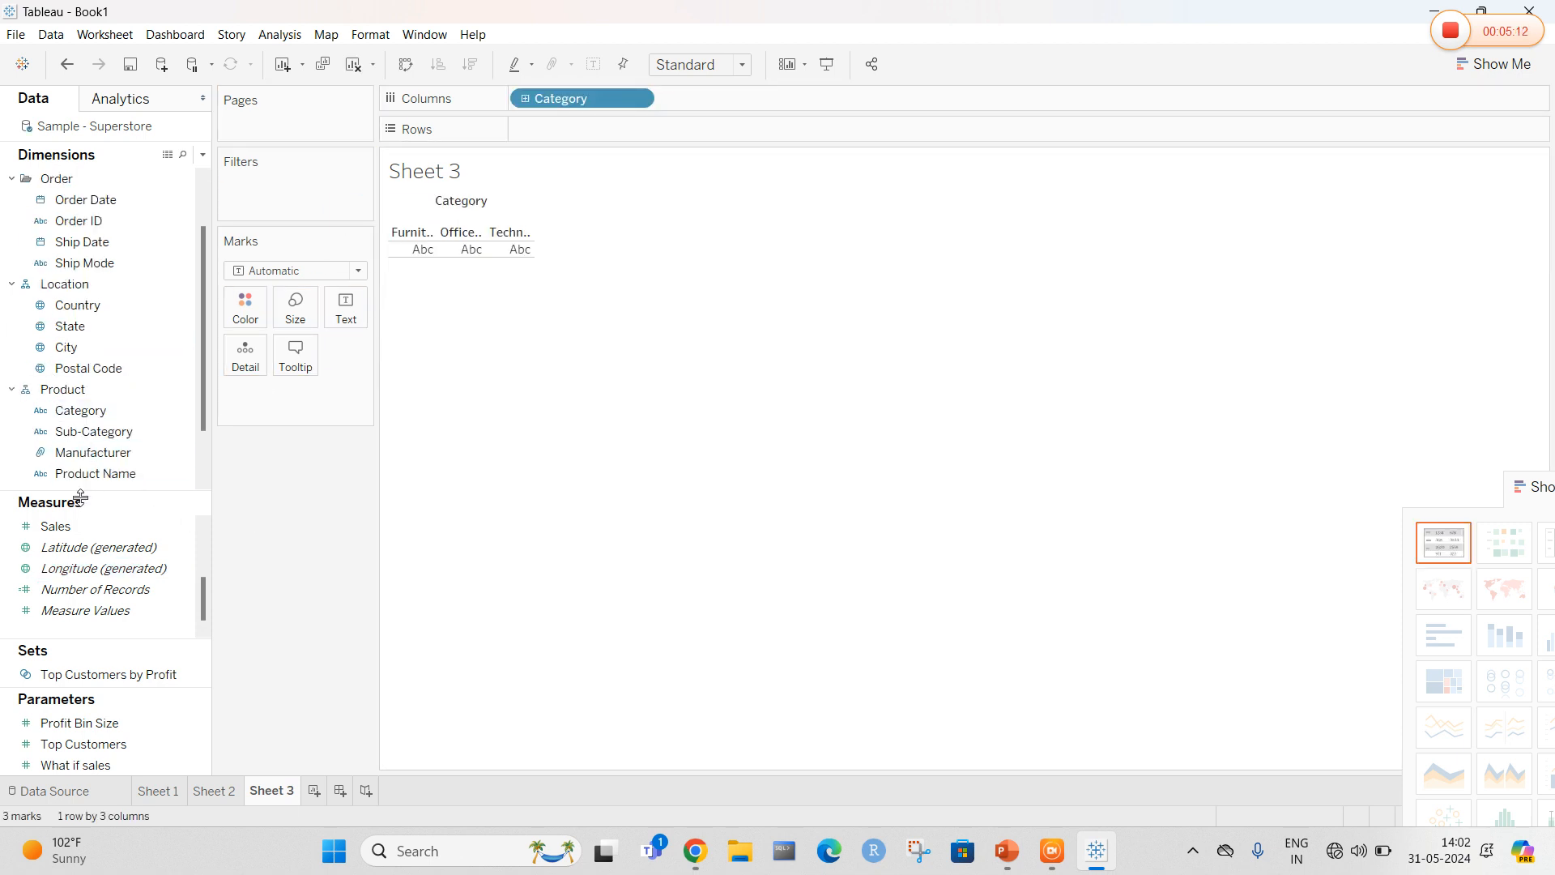
left_click_drag(56, 526, 543, 129)
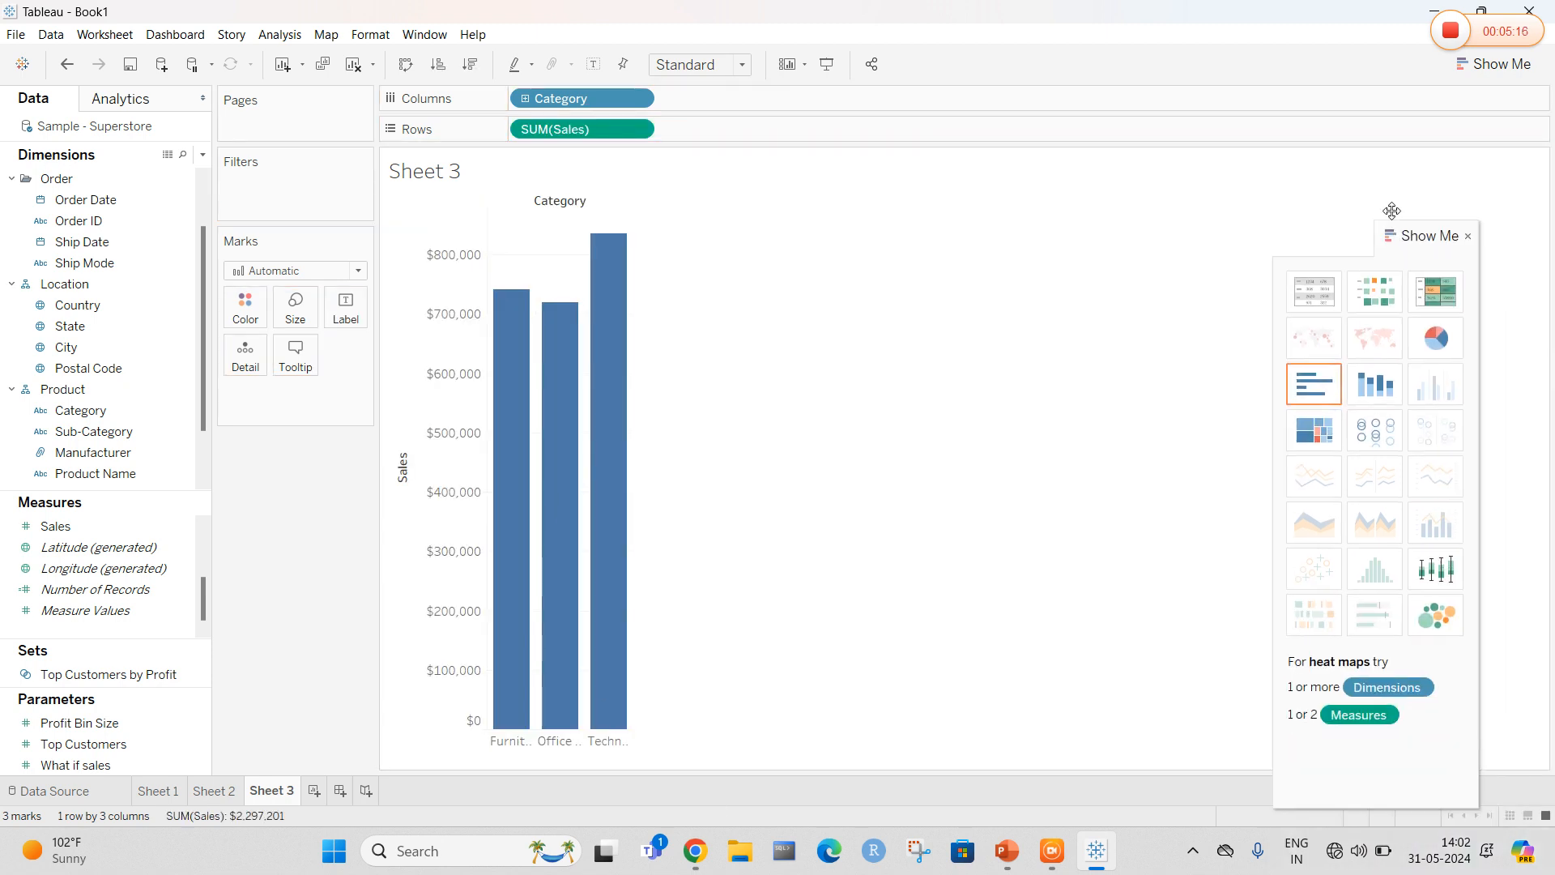
left_click(1410, 239)
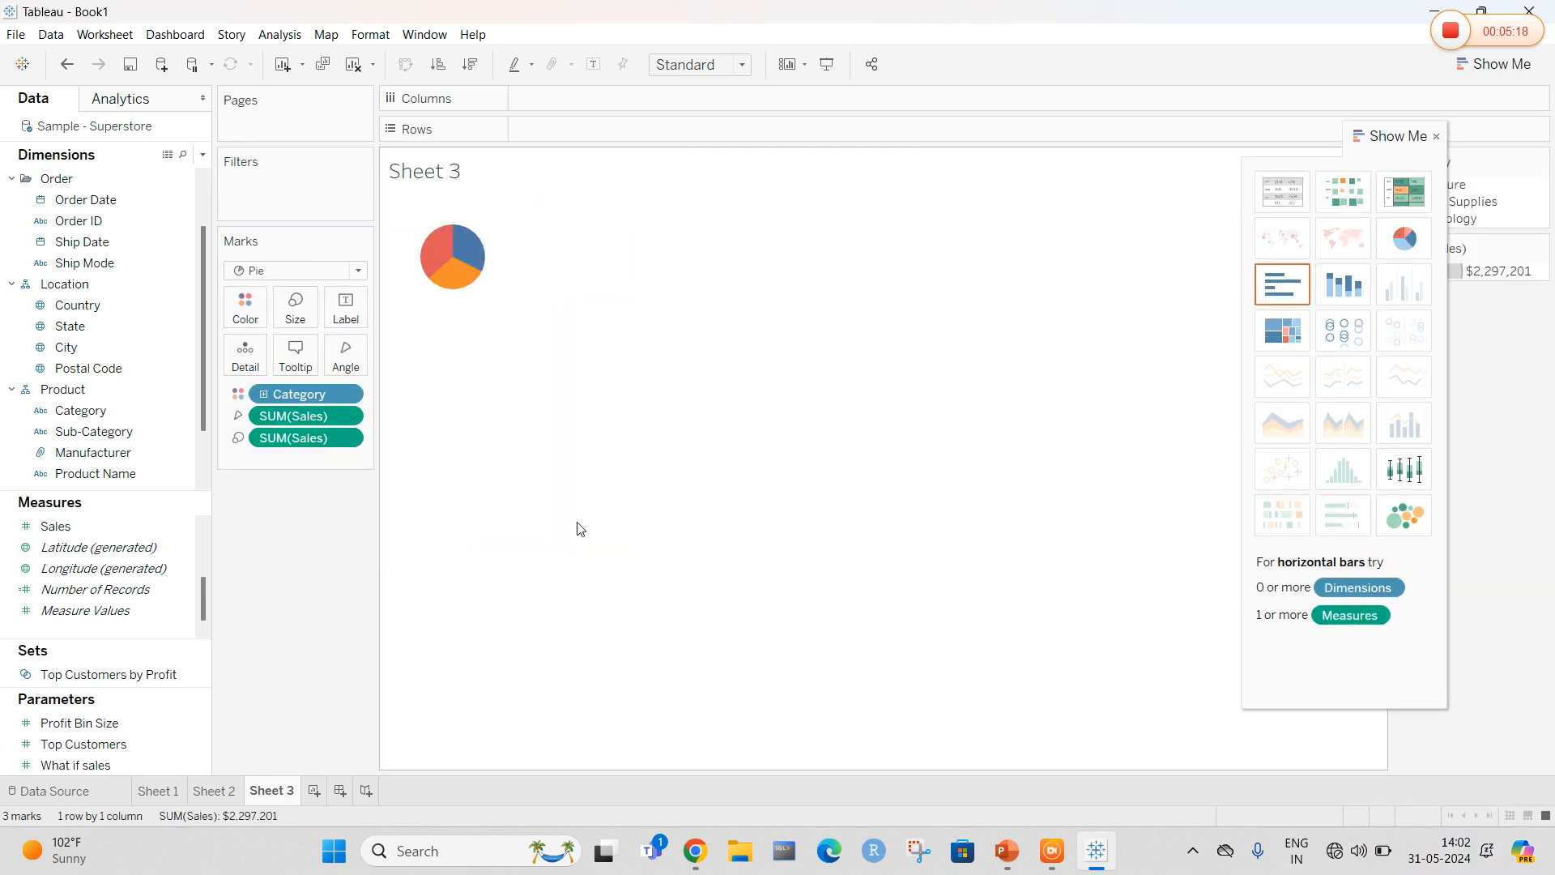
On a new worksheet, build a line chart of Sales by year of Order Date
left_click(315, 791)
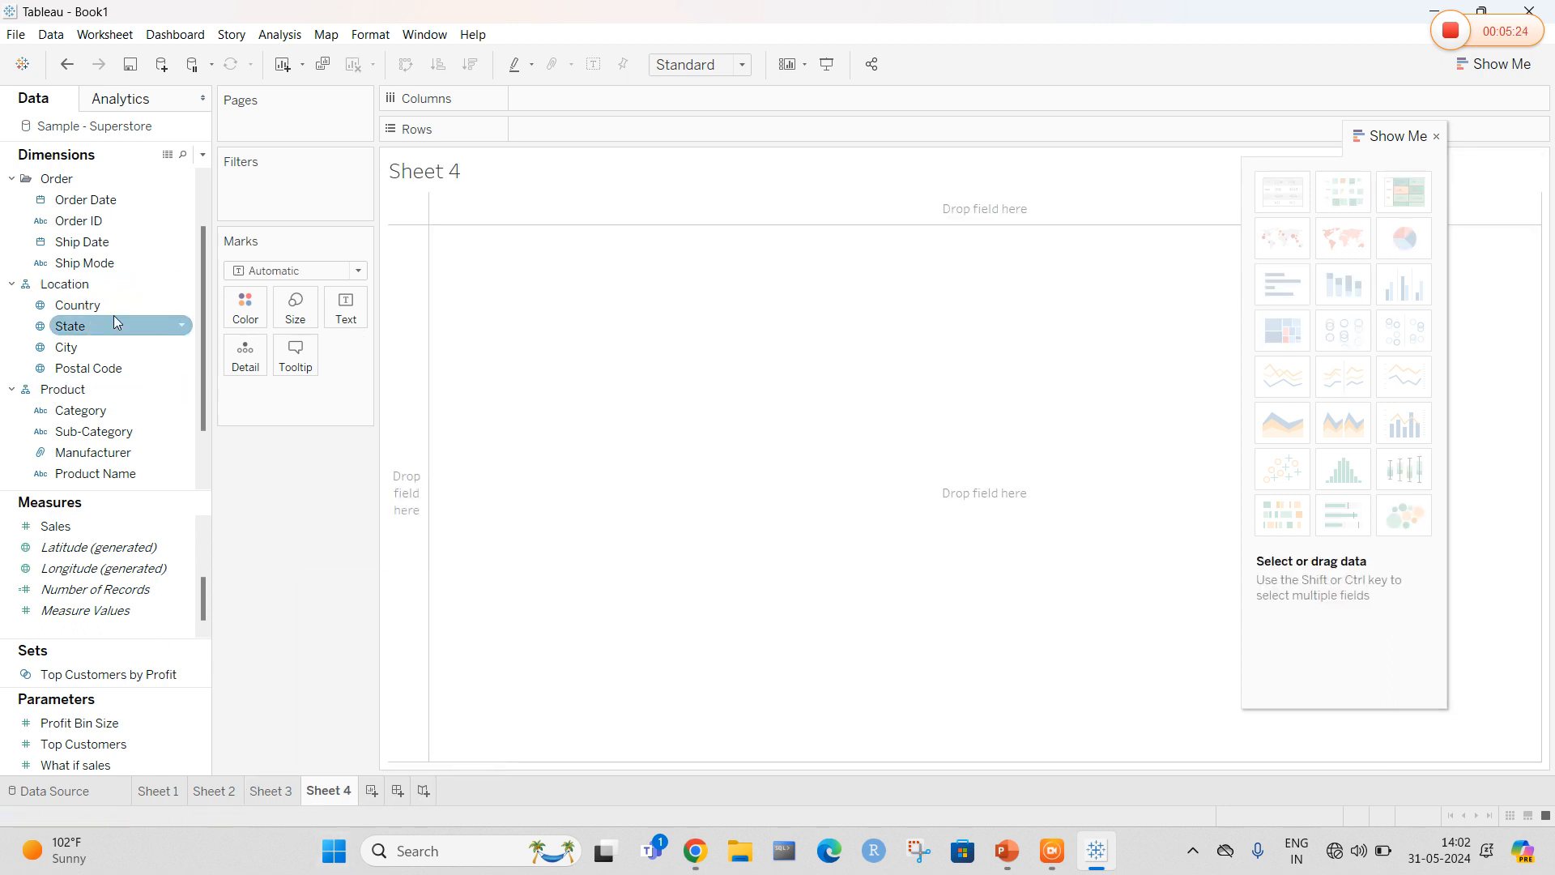
scroll(105, 324, "up", 2)
left_click_drag(85, 262, 559, 98)
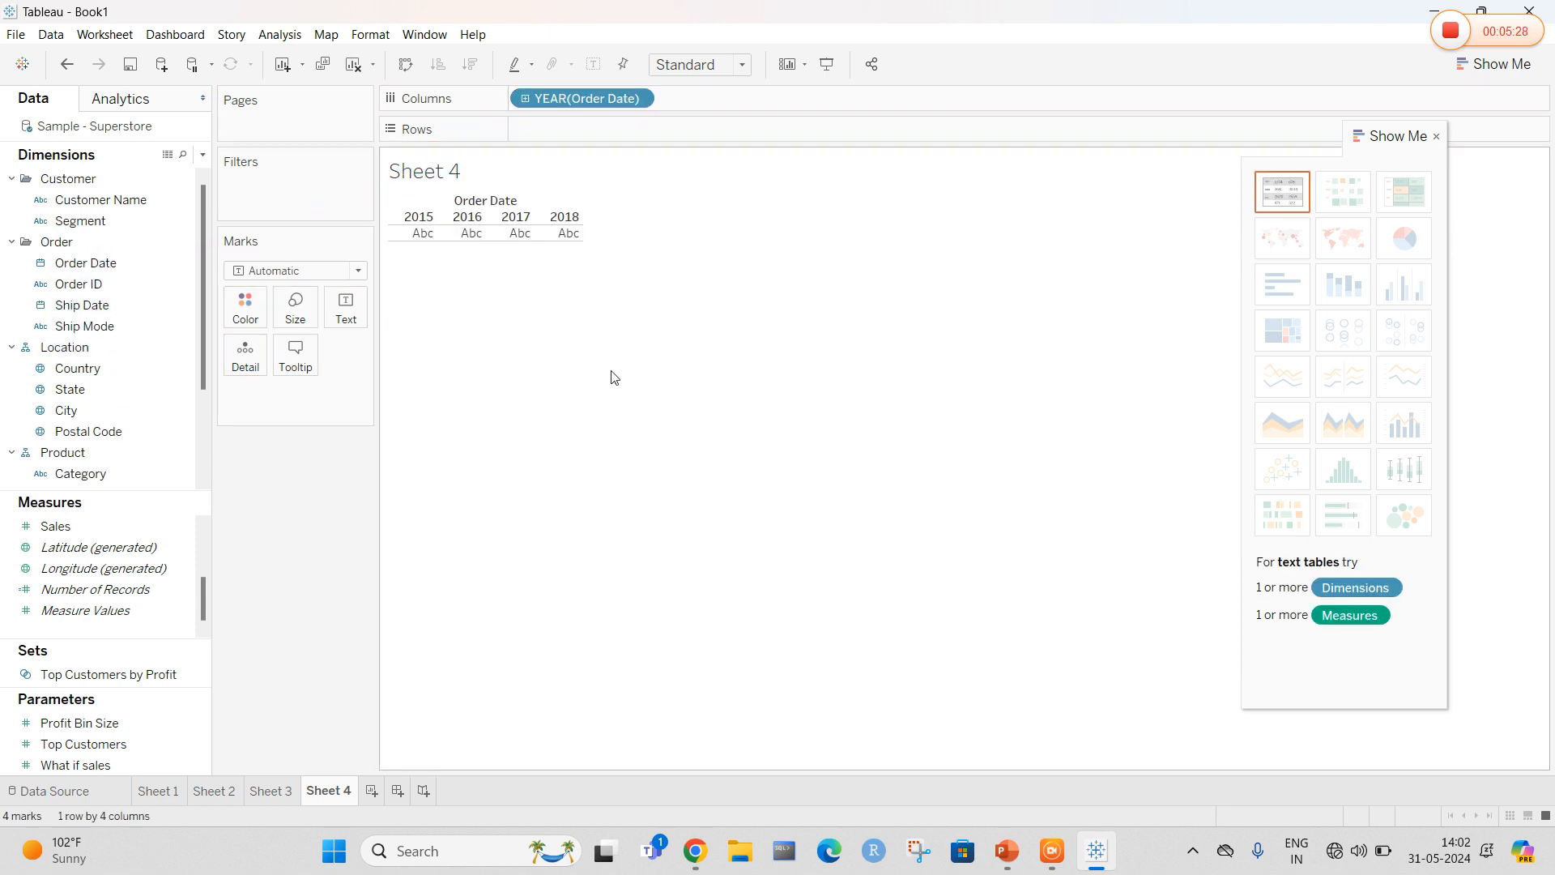
left_click_drag(55, 525, 547, 122)
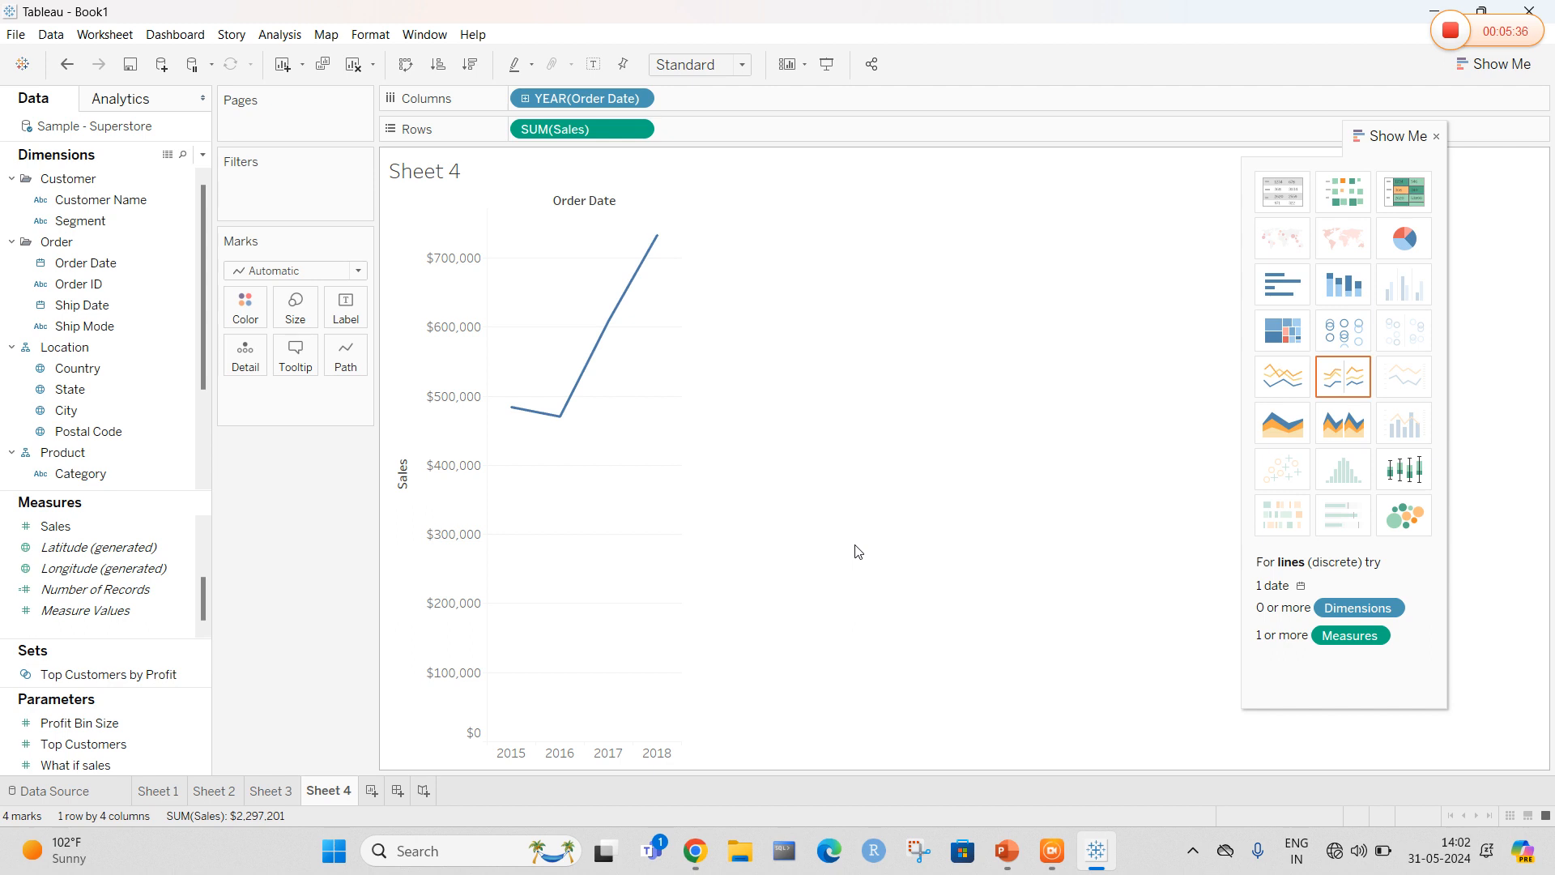
Create a new dashboard and place Sheet 2 on it
left_click(397, 793)
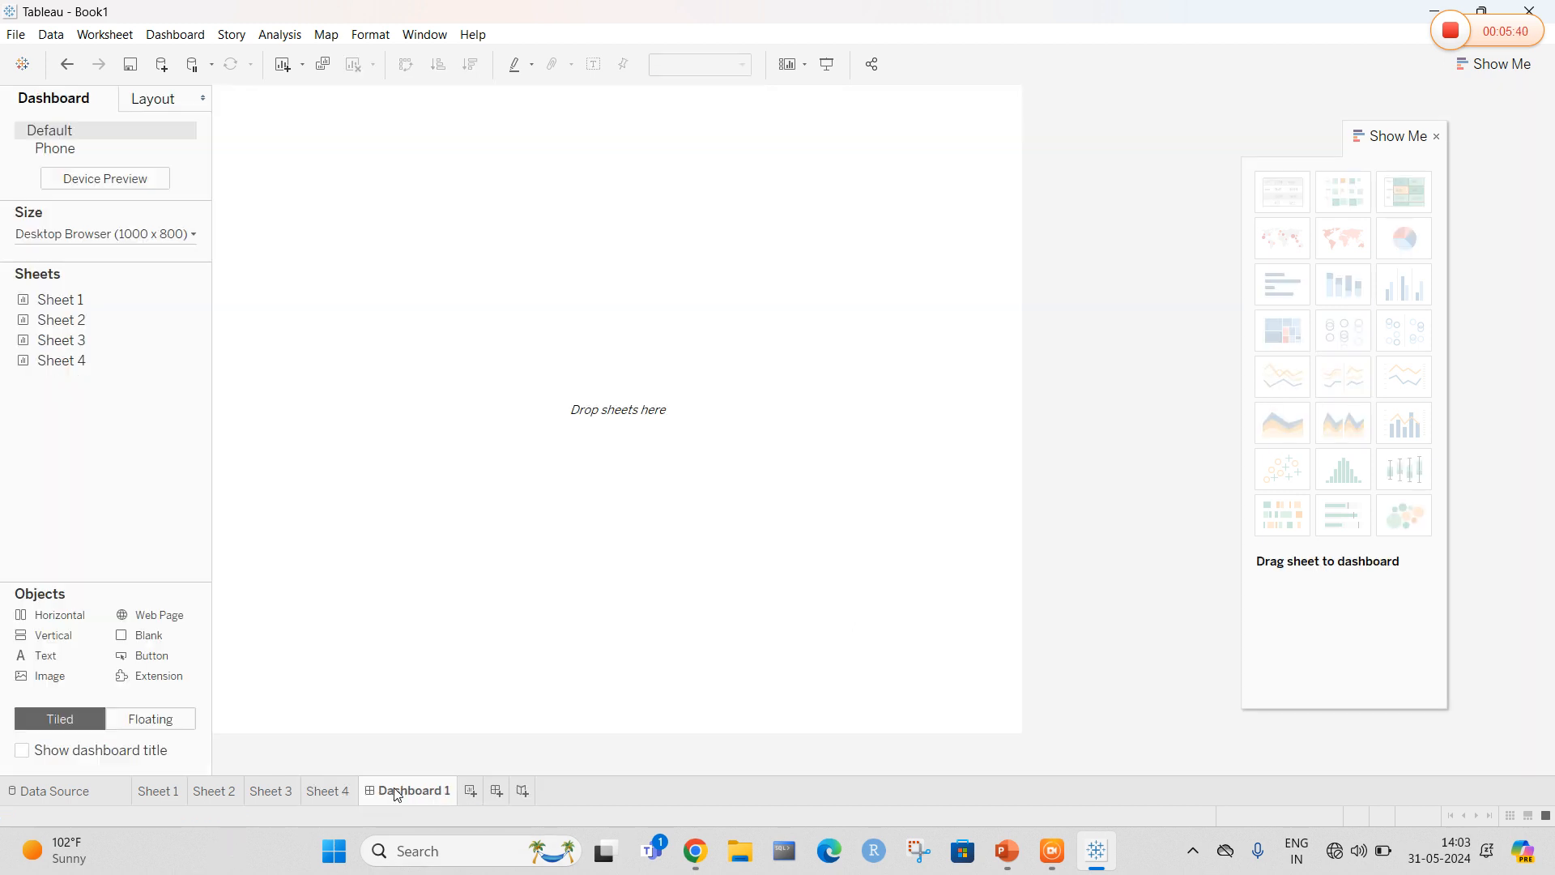
mouse_move(68, 305)
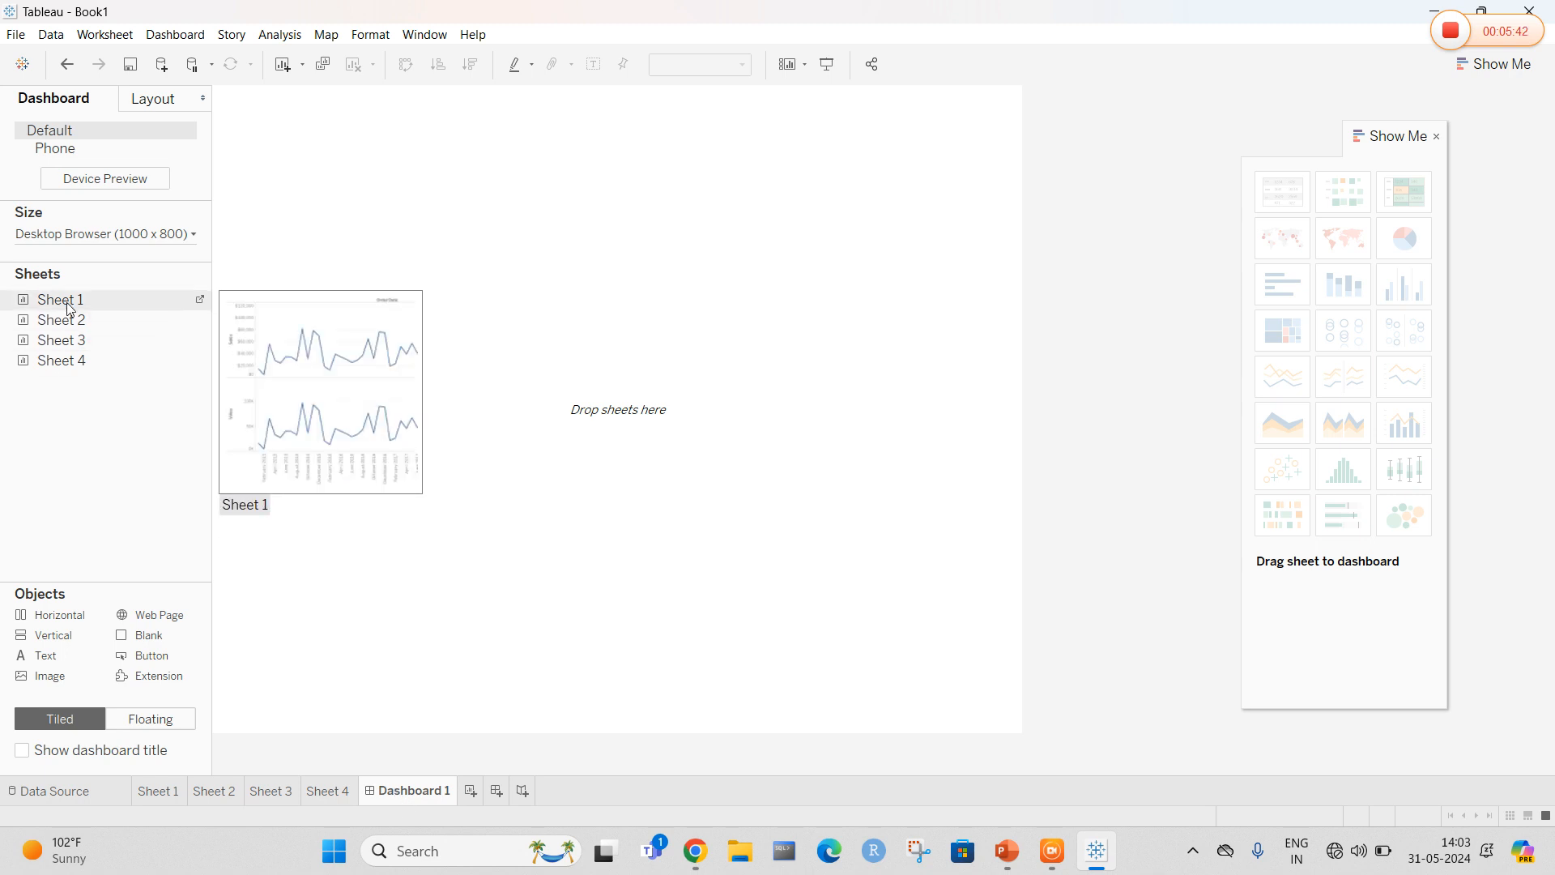
left_click_drag(65, 321, 324, 153)
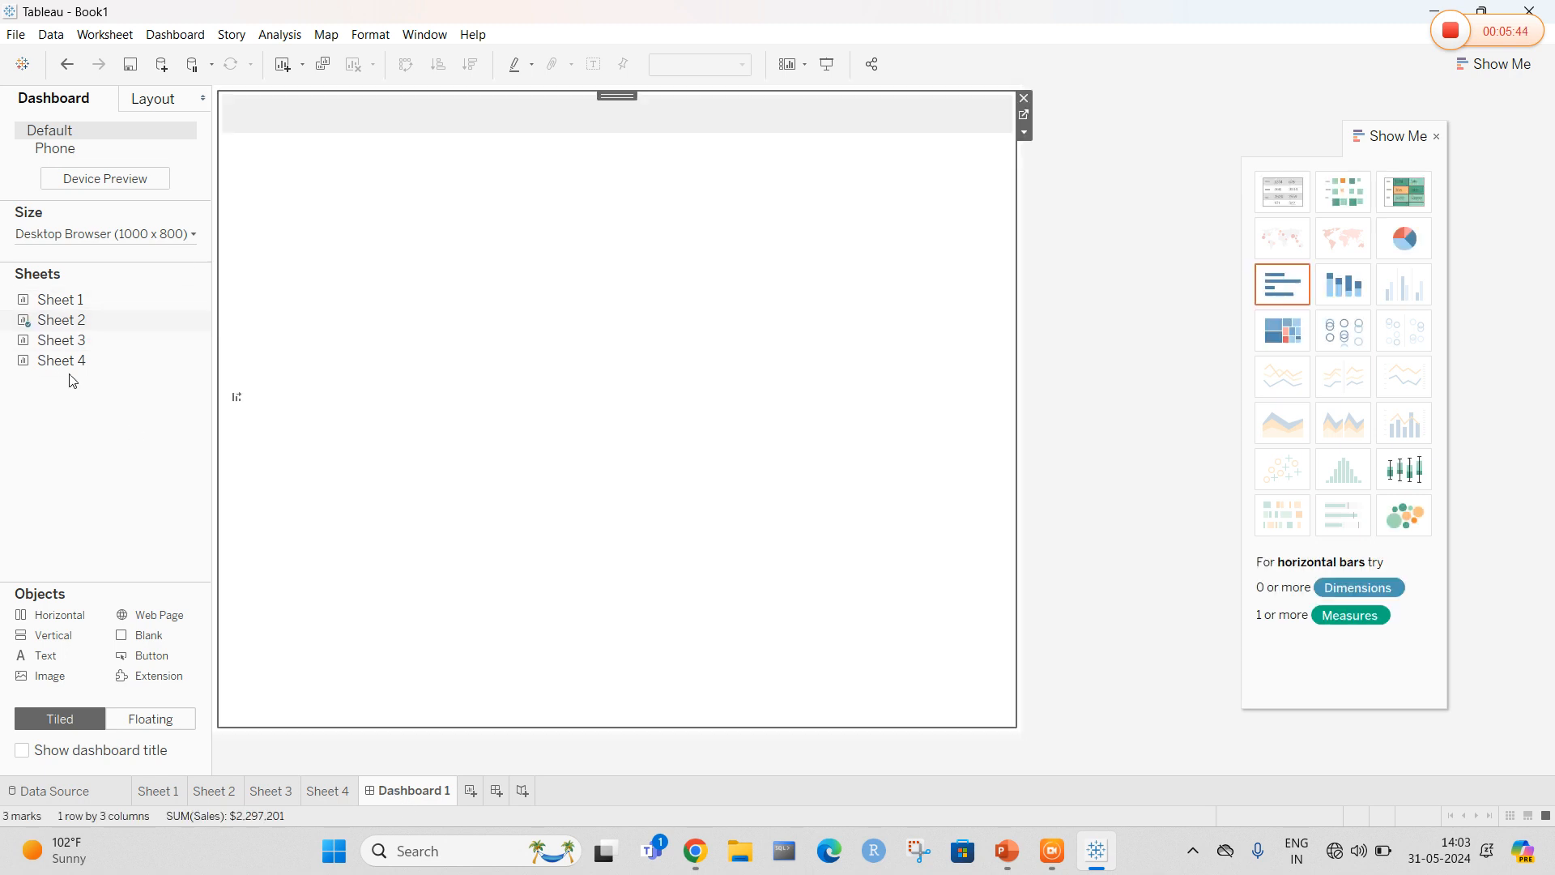
mouse_move(65, 354)
left_click(1074, 185)
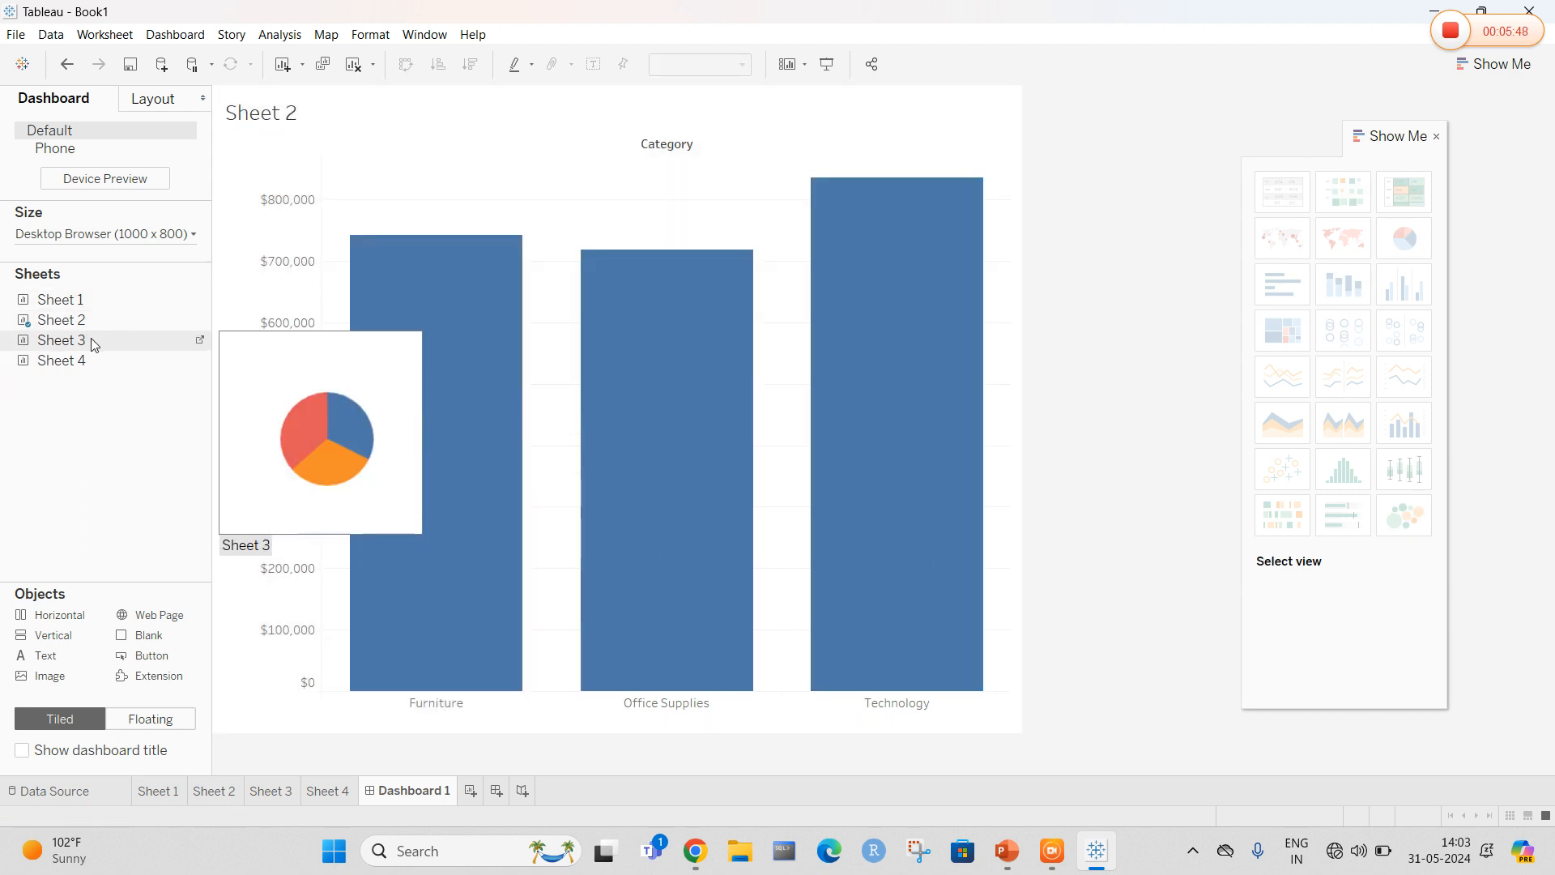
Add Sheet 3 to the dashboard above Sheet 2
left_click_drag(90, 340, 1097, 371)
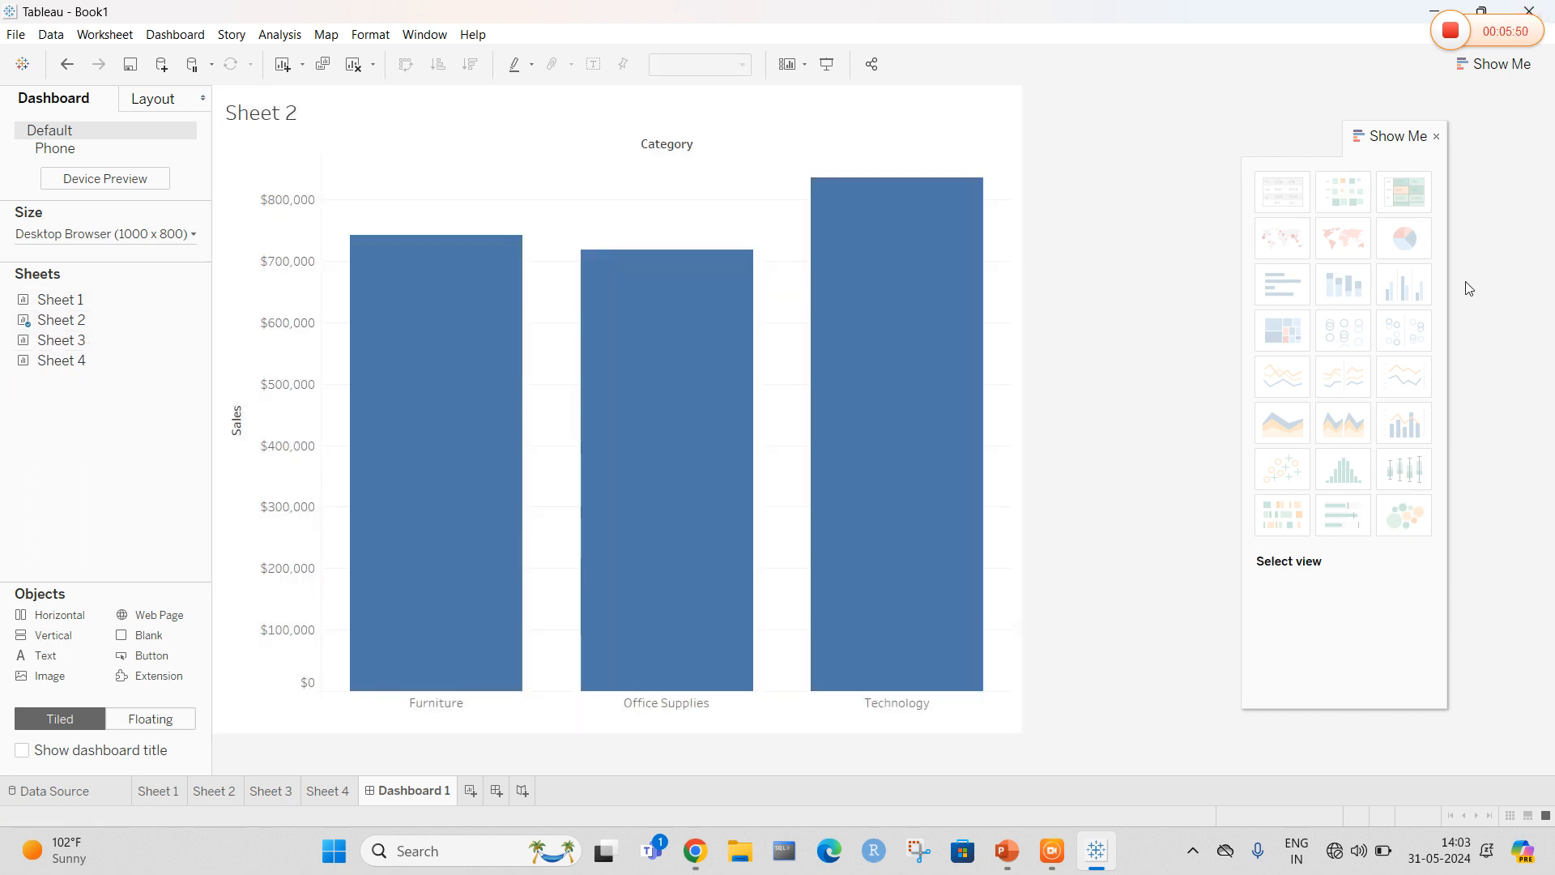
left_click_drag(1411, 135, 1527, 586)
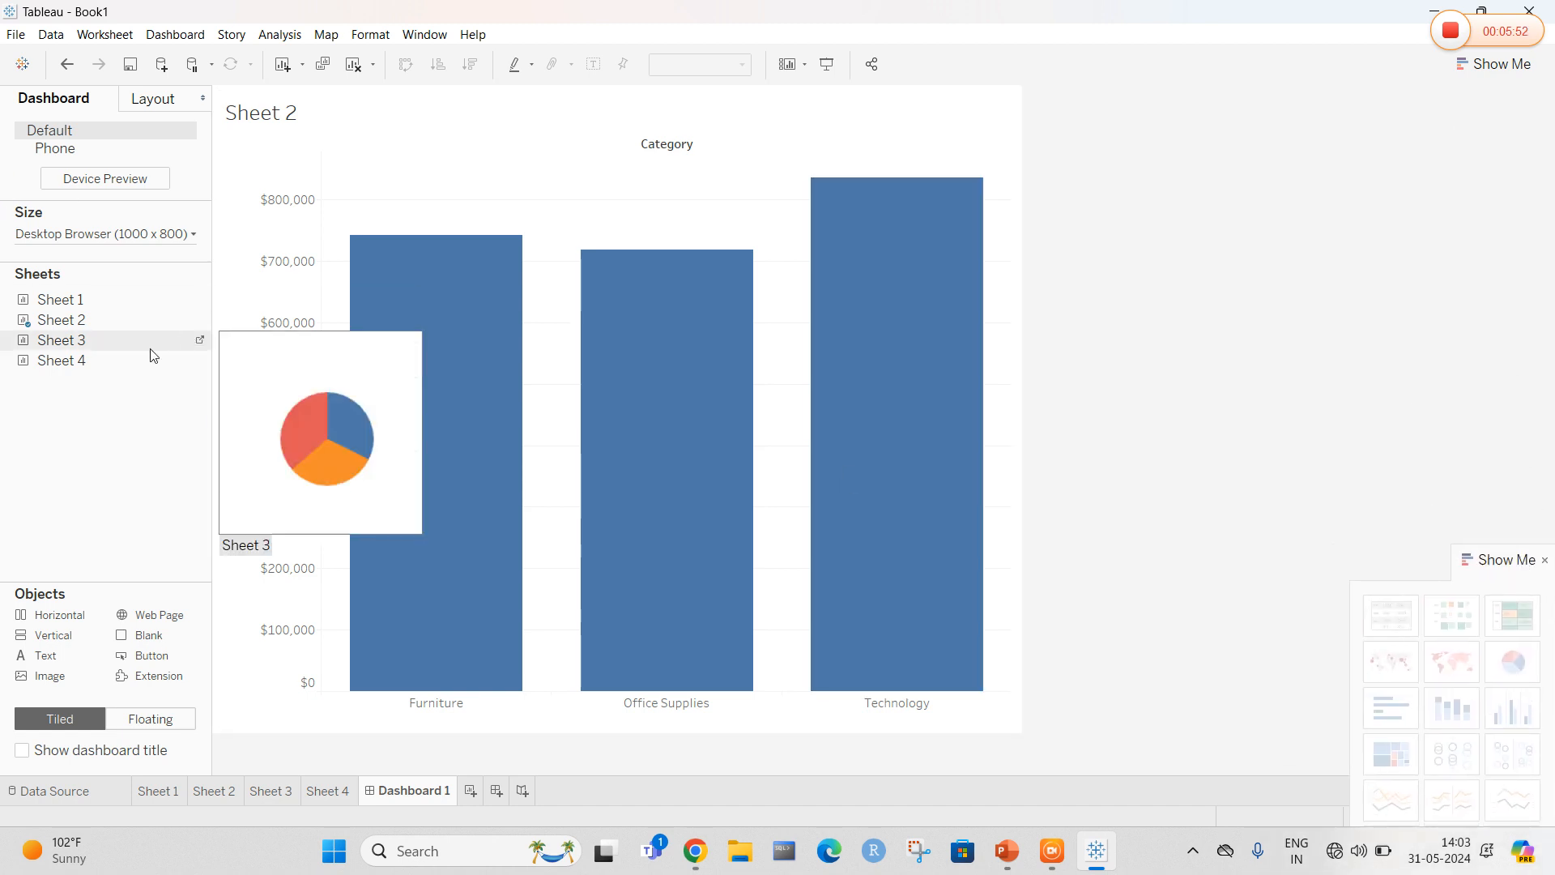
left_click_drag(49, 347, 653, 125)
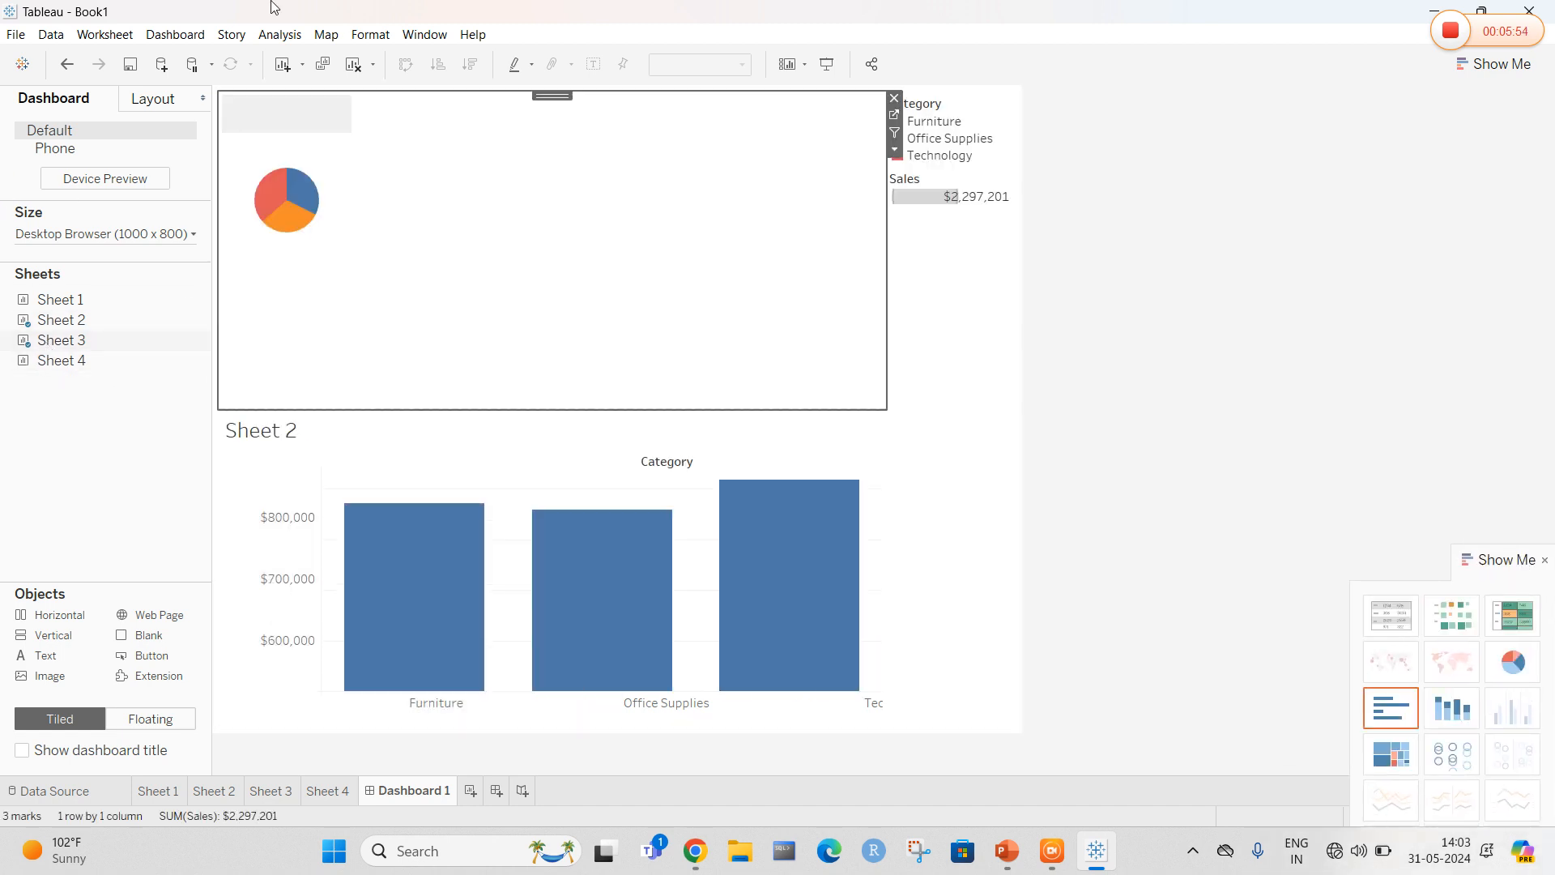
Place Sheet 4 between Sheet 3 and Sheet 2, and Sheet 1 beside Sheet 3 at the top
left_click_drag(61, 360, 615, 343)
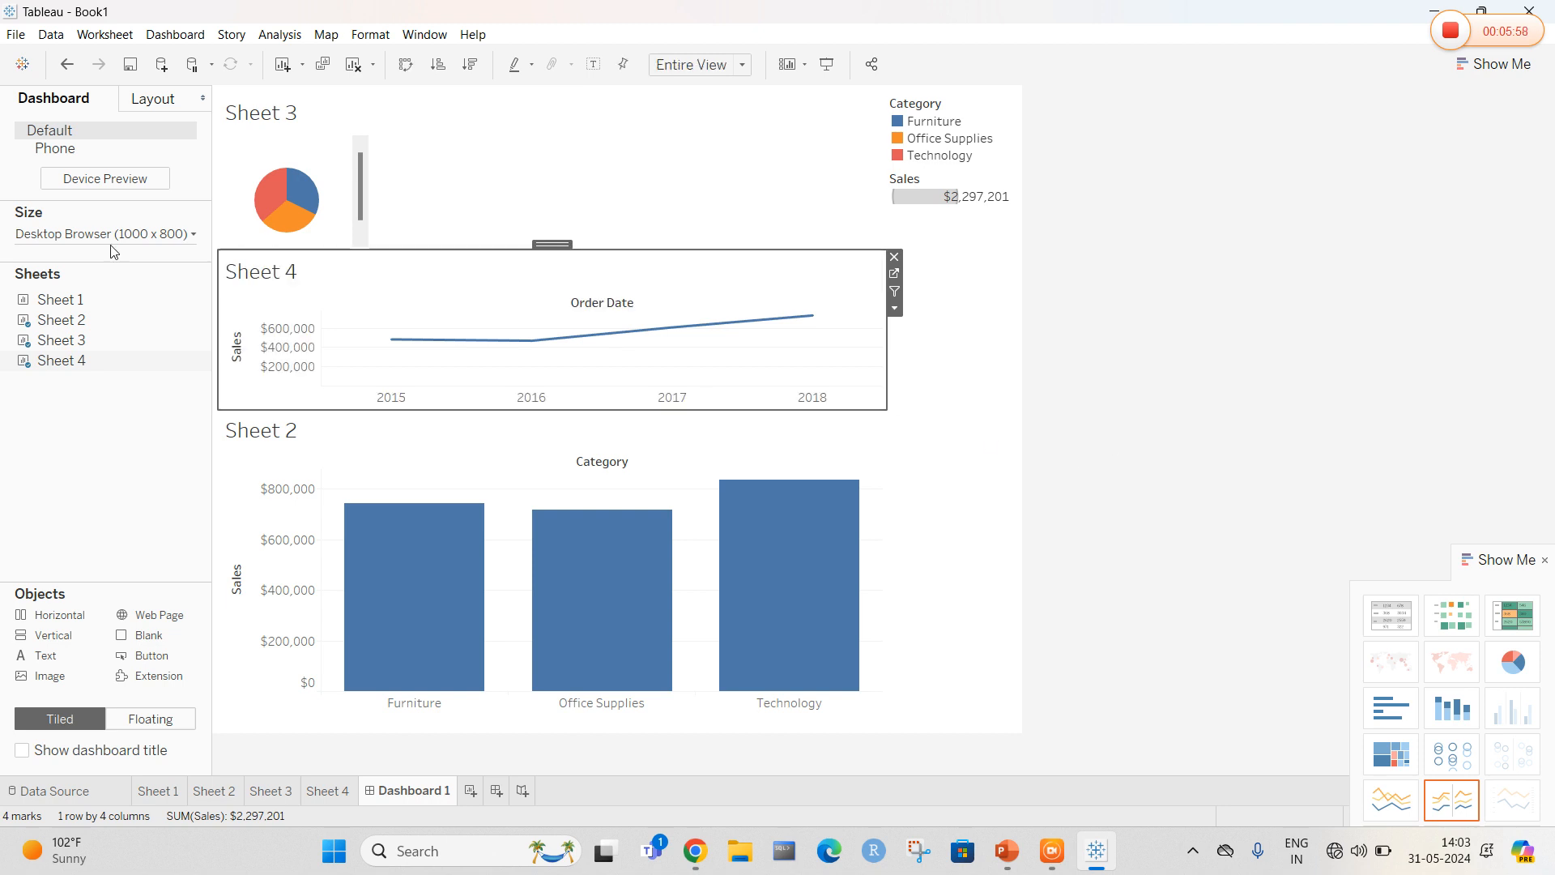
left_click_drag(65, 300, 779, 174)
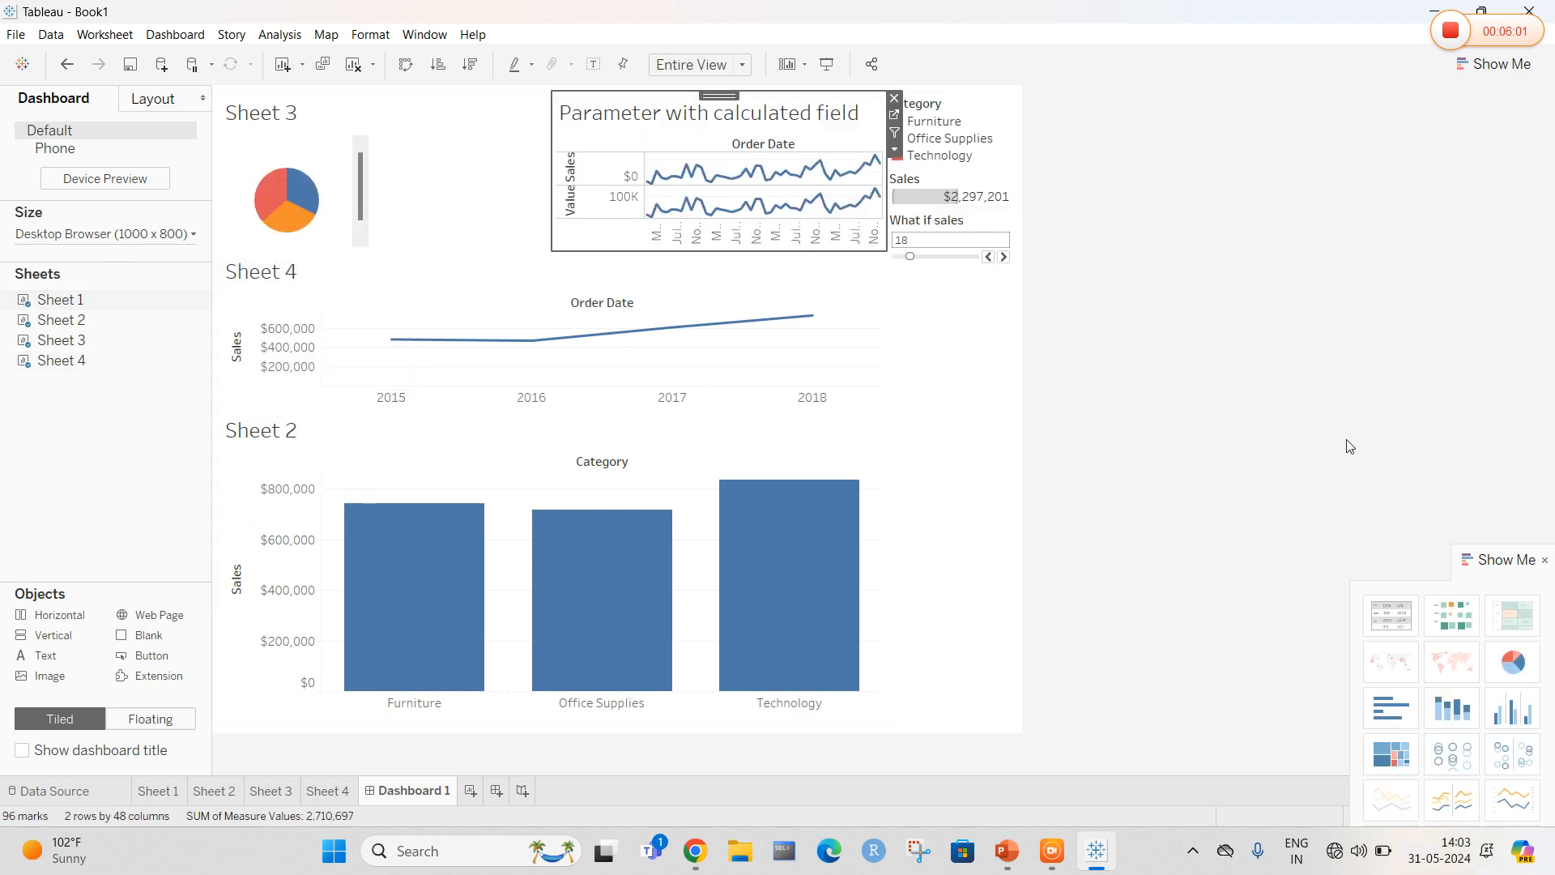
Set the dashboard size to Generic Desktop (1366 x 768)
left_click(178, 234)
left_click(179, 293)
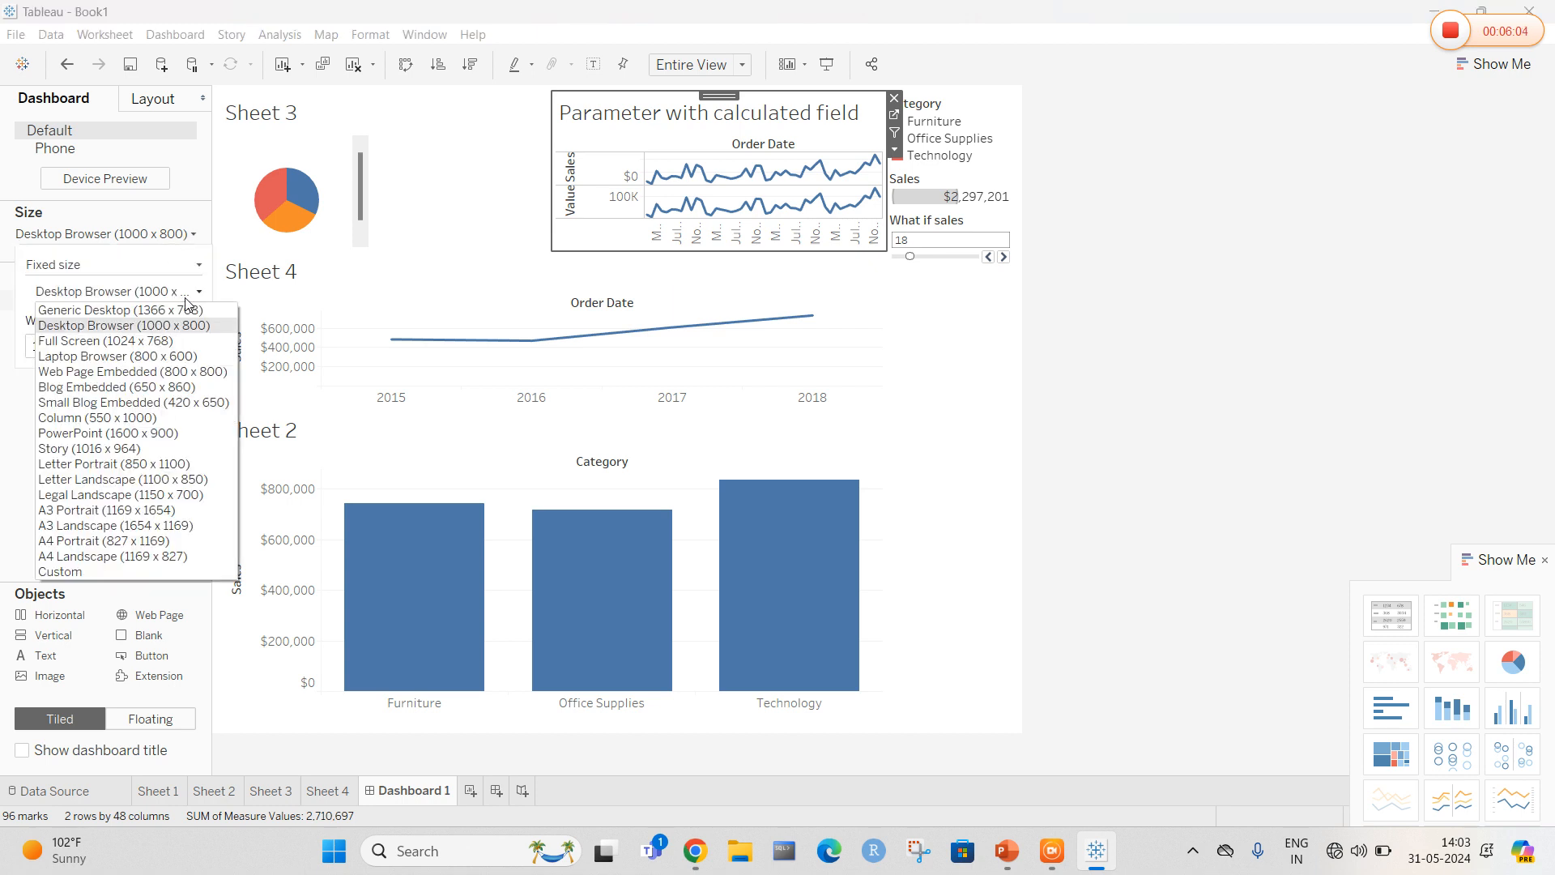
left_click(132, 311)
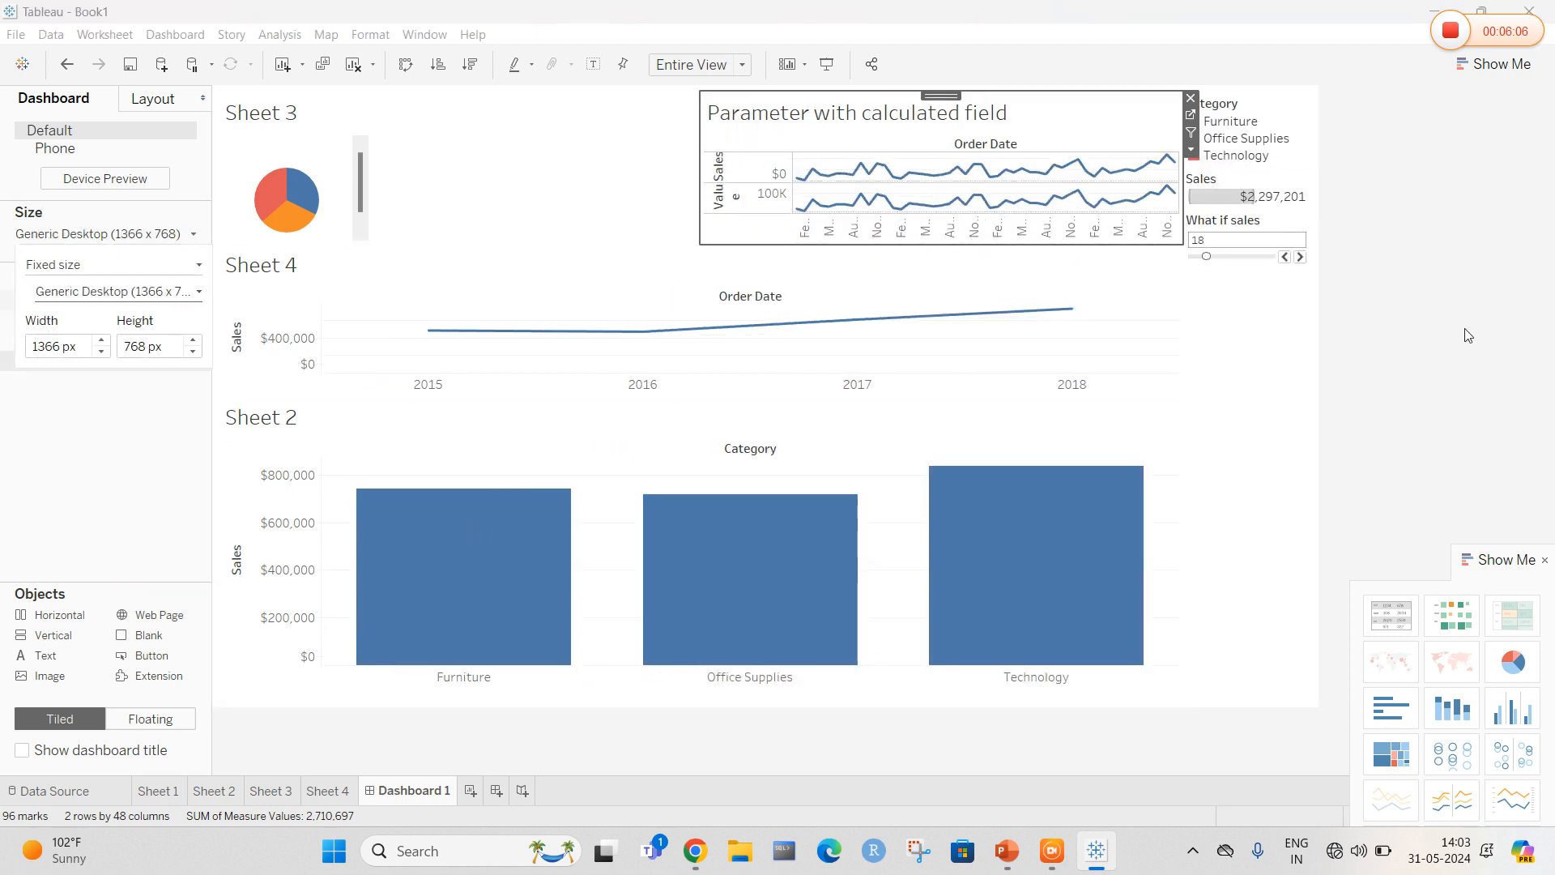
left_click(1393, 318)
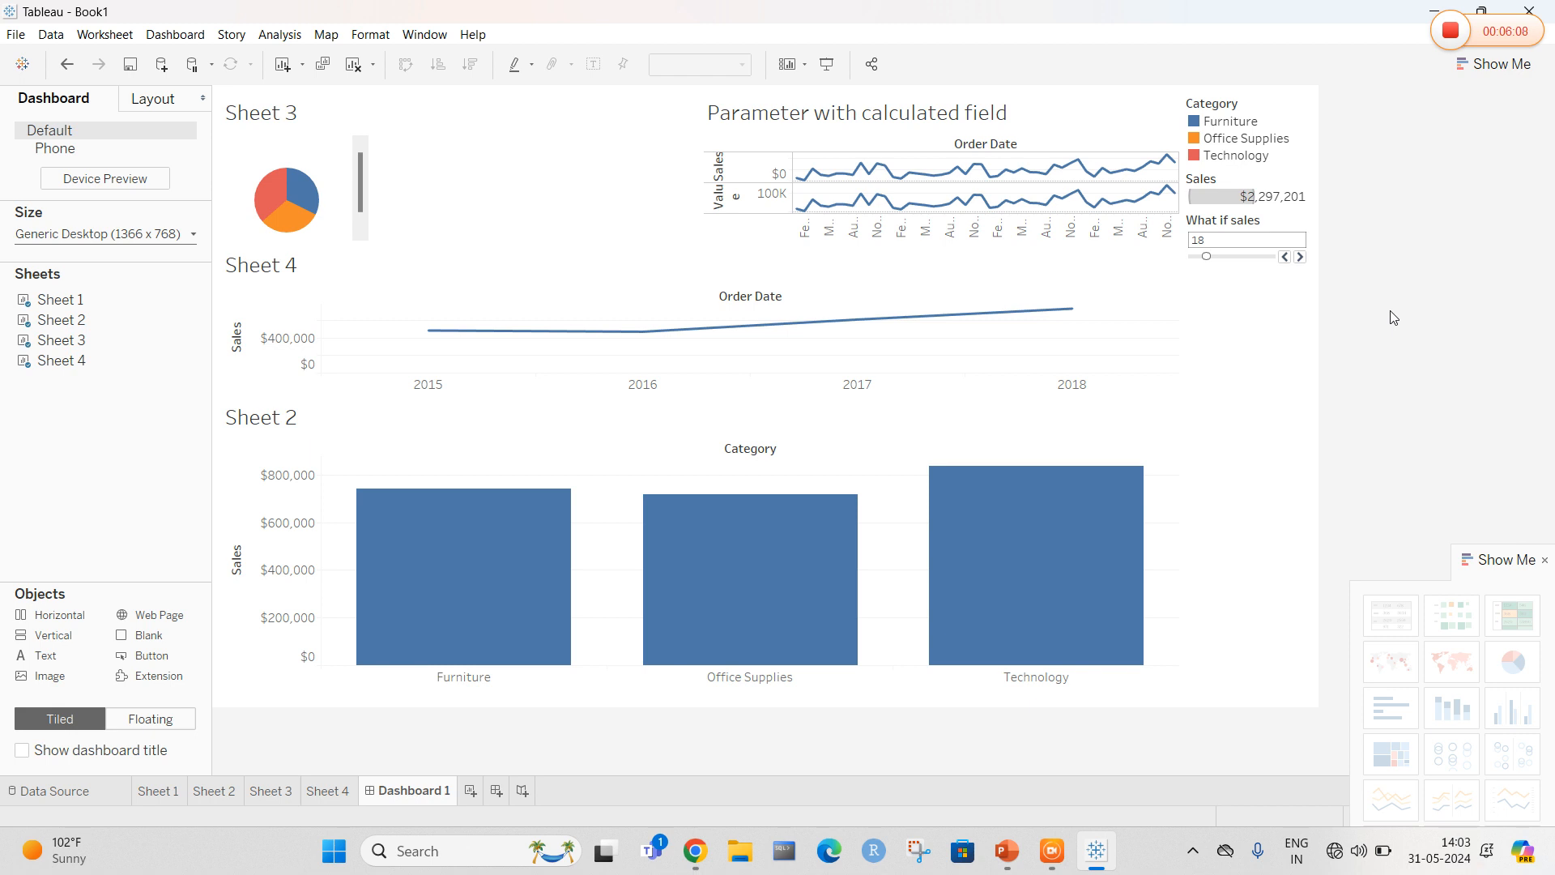
Select the dashboard's sheets one by one to review the layout
left_click(1064, 112)
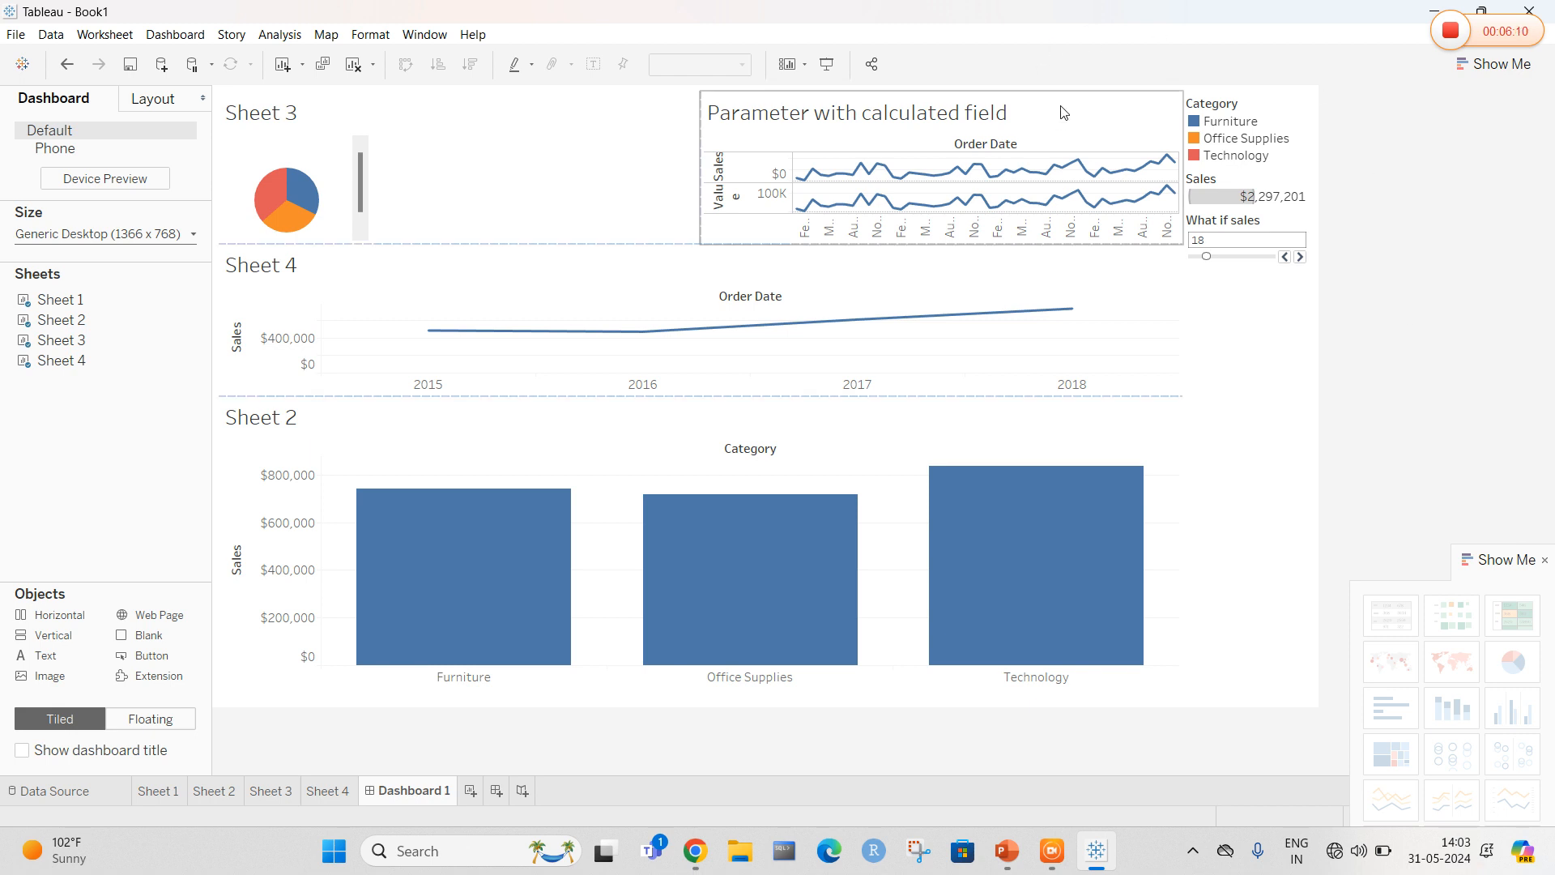
left_click(308, 172)
left_click(465, 340)
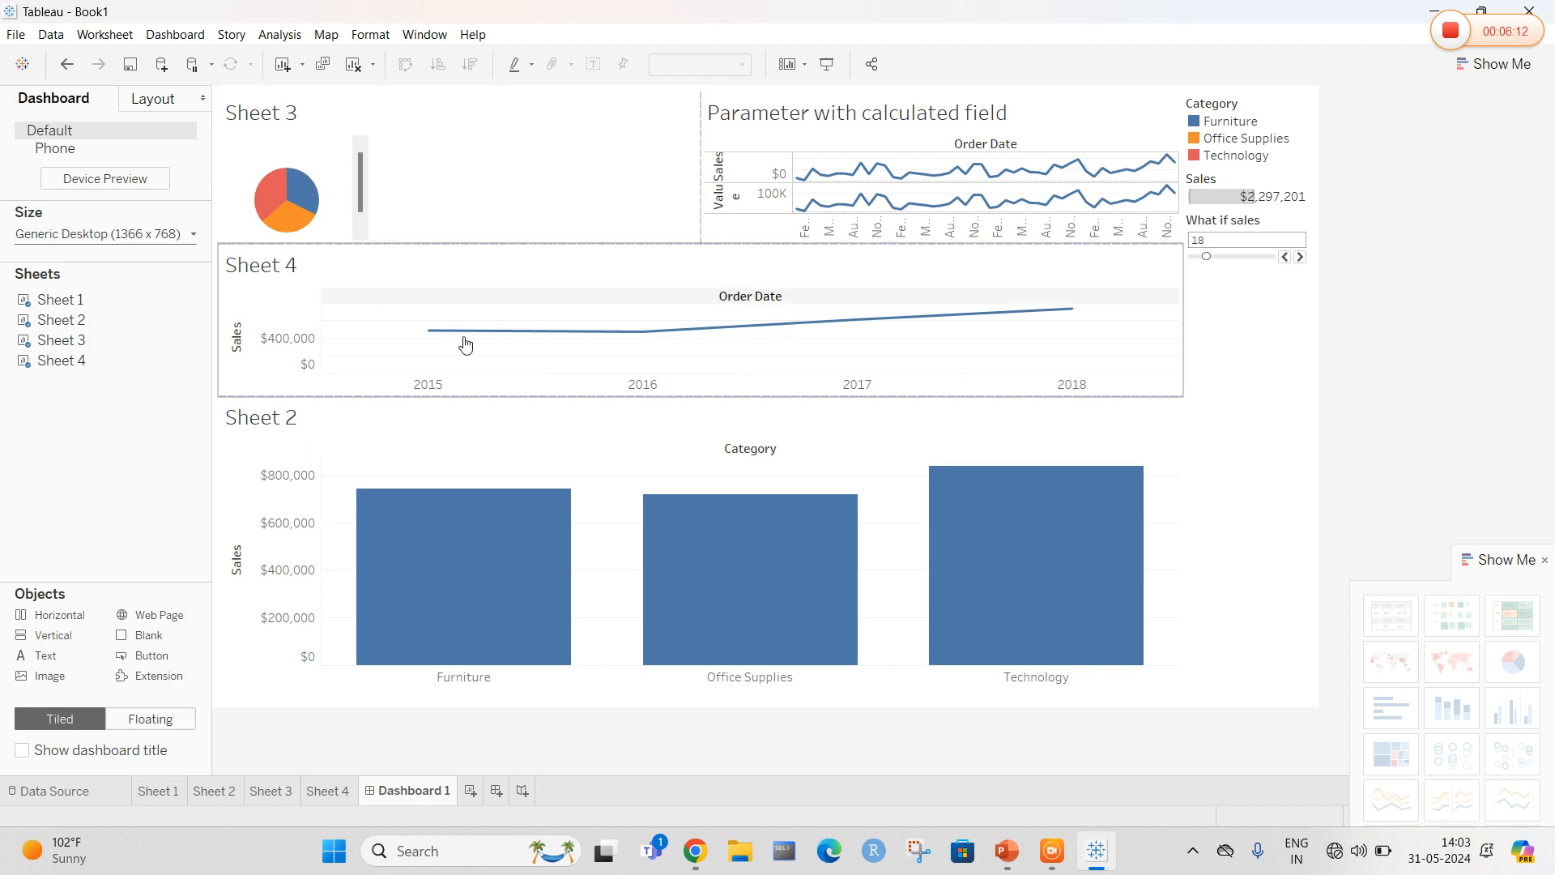
mouse_move(502, 535)
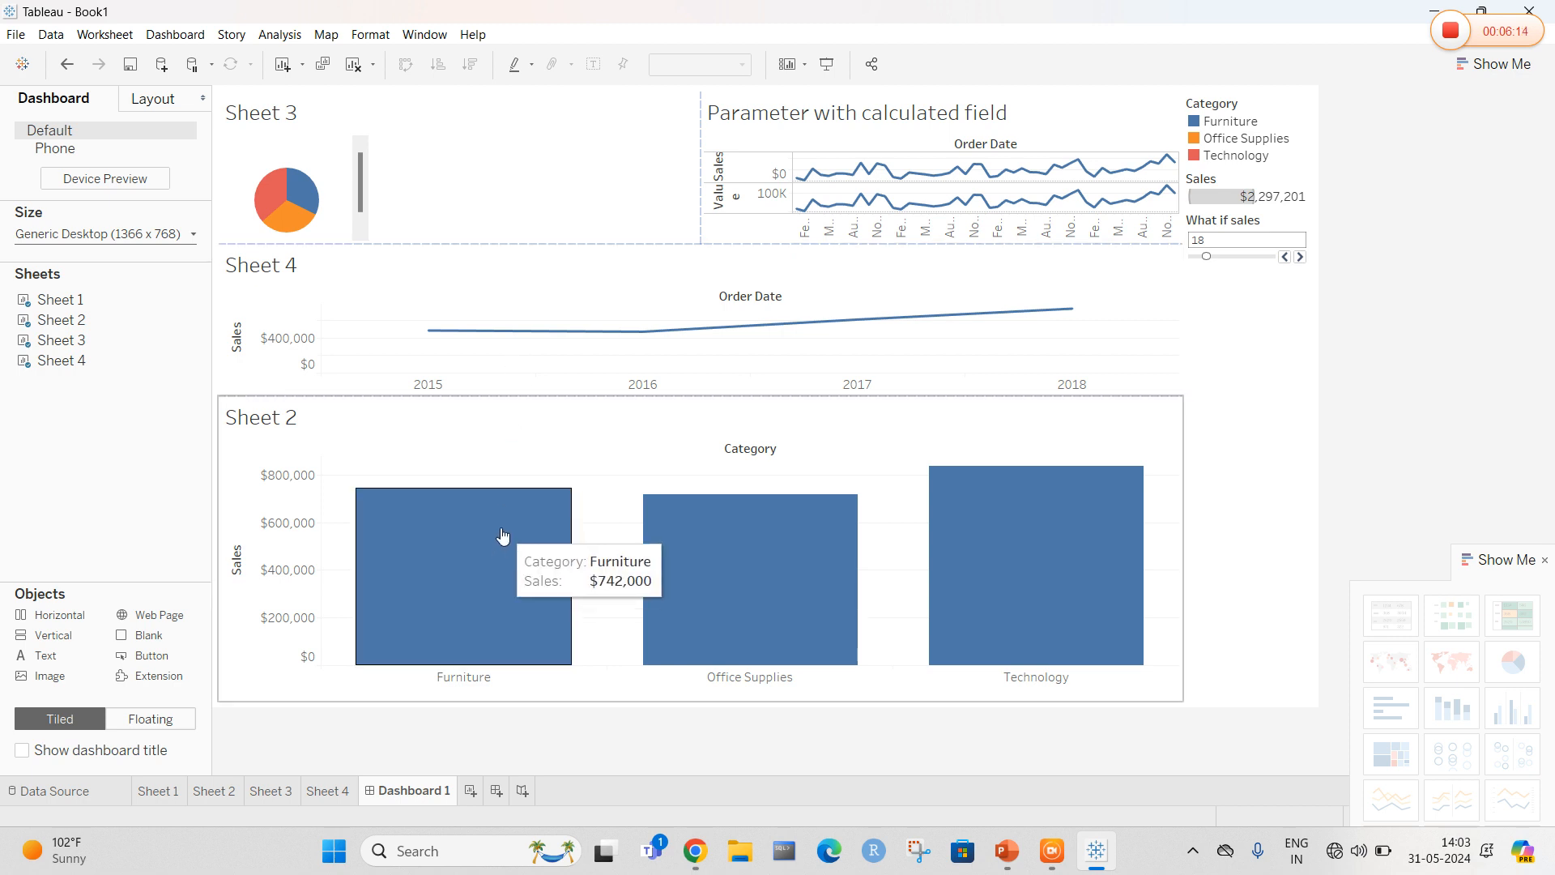